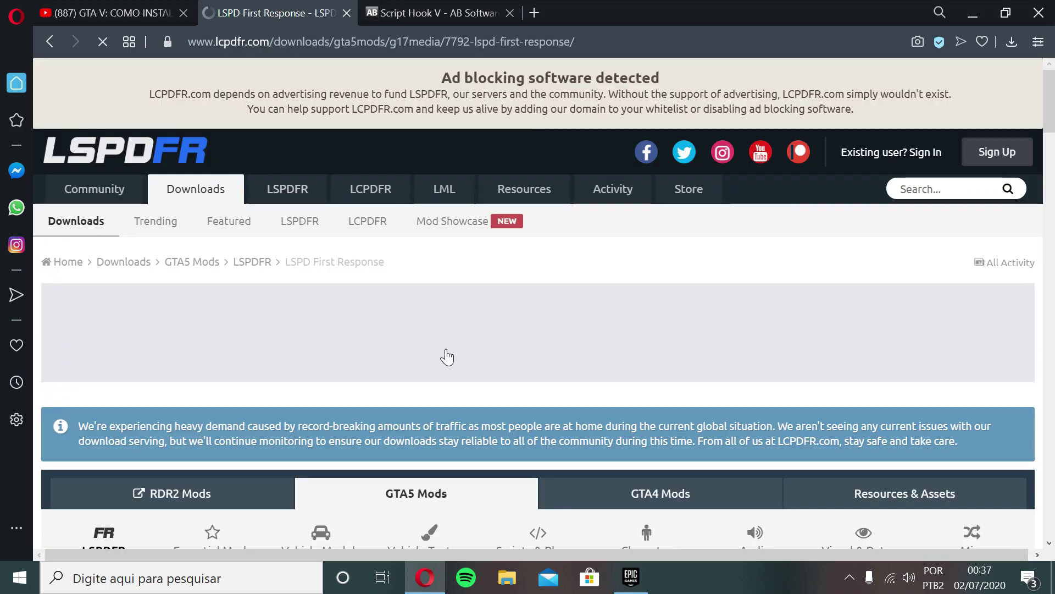
Request the LSPD First Response file download and agree to its license terms.
scroll(500, 338, "down", 7)
scroll(499, 337, "down", 4)
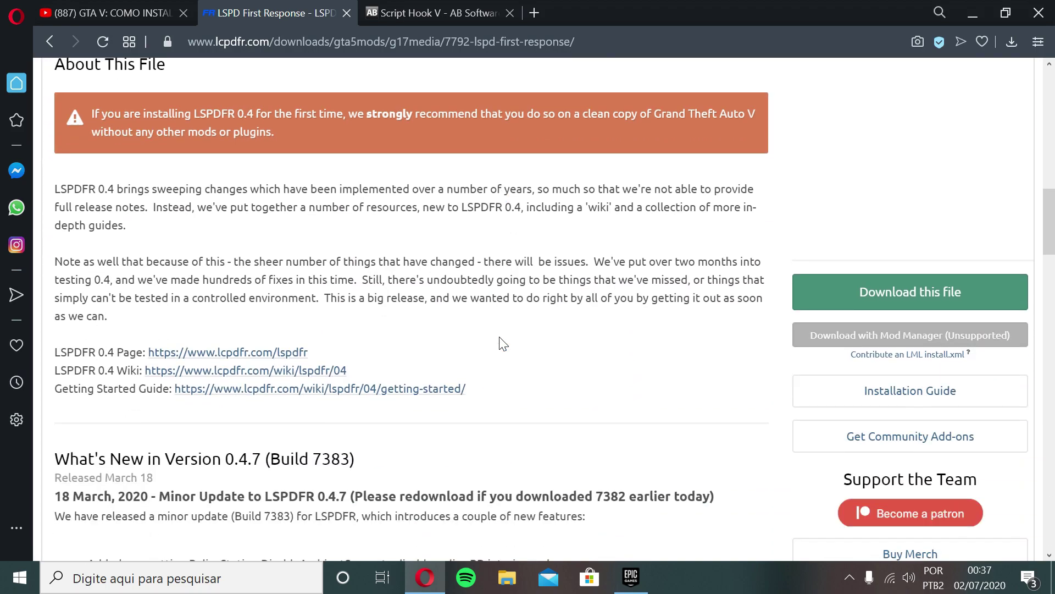
left_click(904, 293)
scroll(905, 297, "down", 10)
scroll(905, 297, "down", 5)
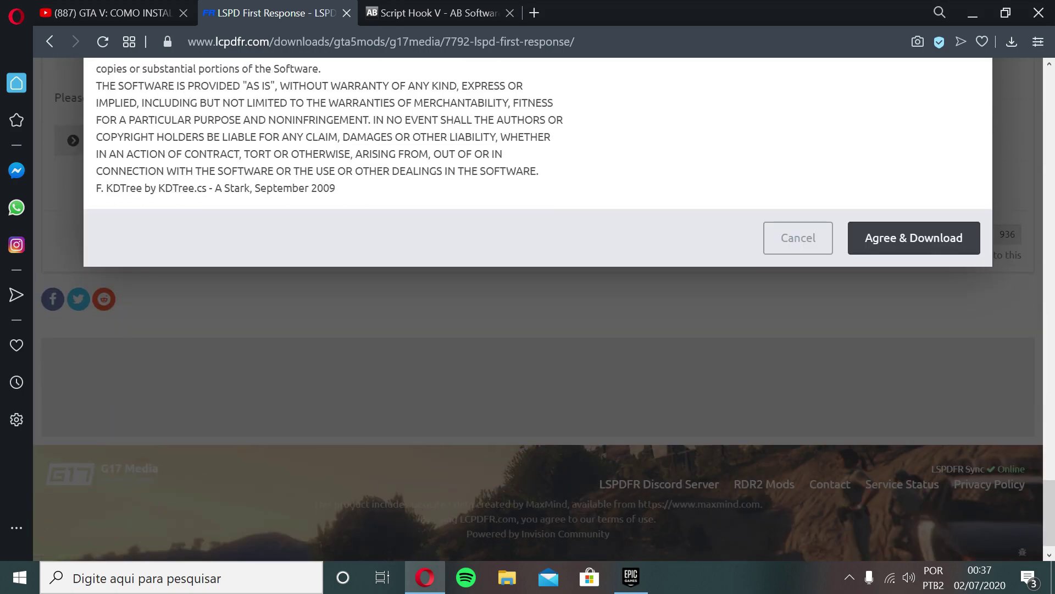
left_click(929, 244)
Start downloading lspdfr_047_setup.exe from the two offered files, and cancel saving the duplicate copy.
left_click_drag(96, 187, 247, 193)
left_click(286, 206)
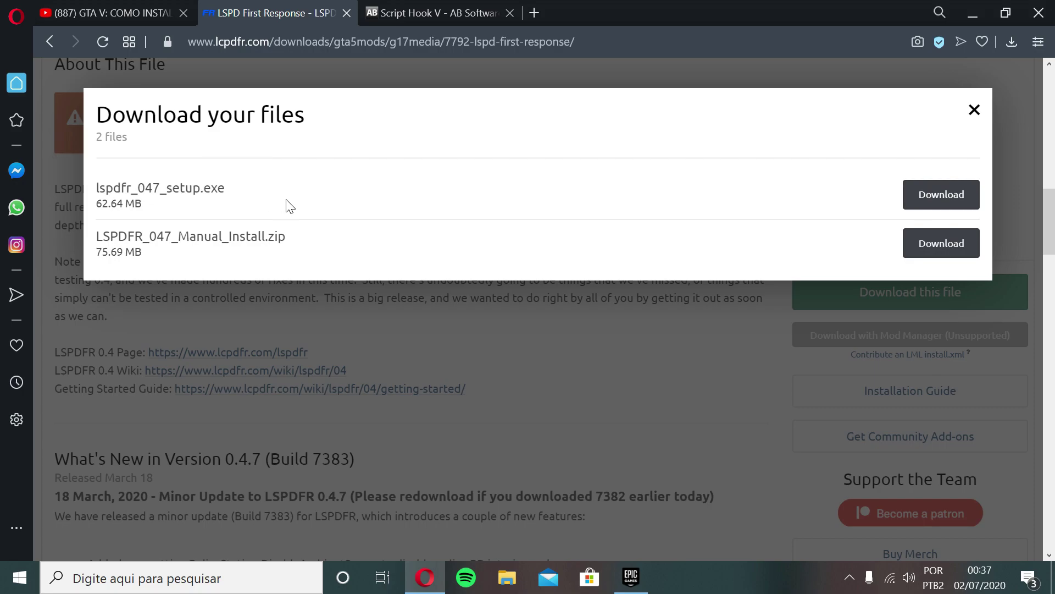
left_click_drag(290, 237, 190, 237)
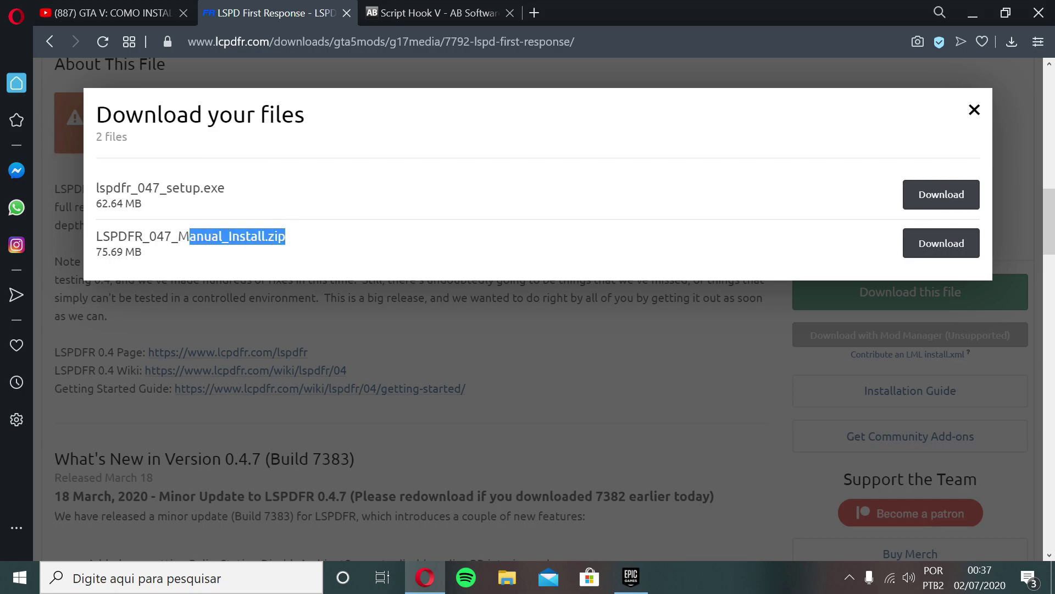
left_click(241, 190)
left_click(915, 195)
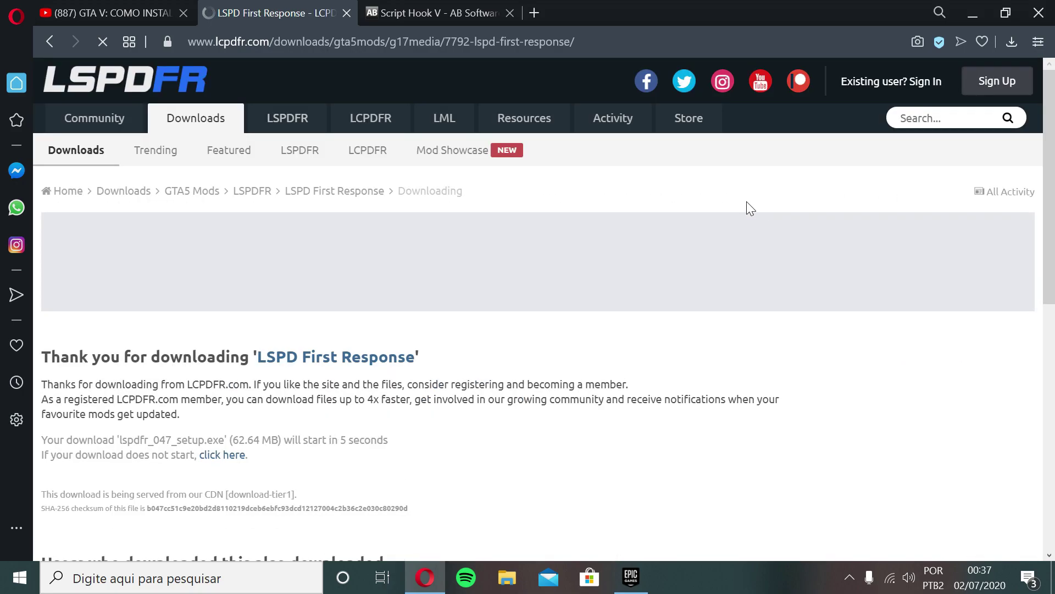
scroll(709, 281, "down", 7)
scroll(709, 280, "up", 7)
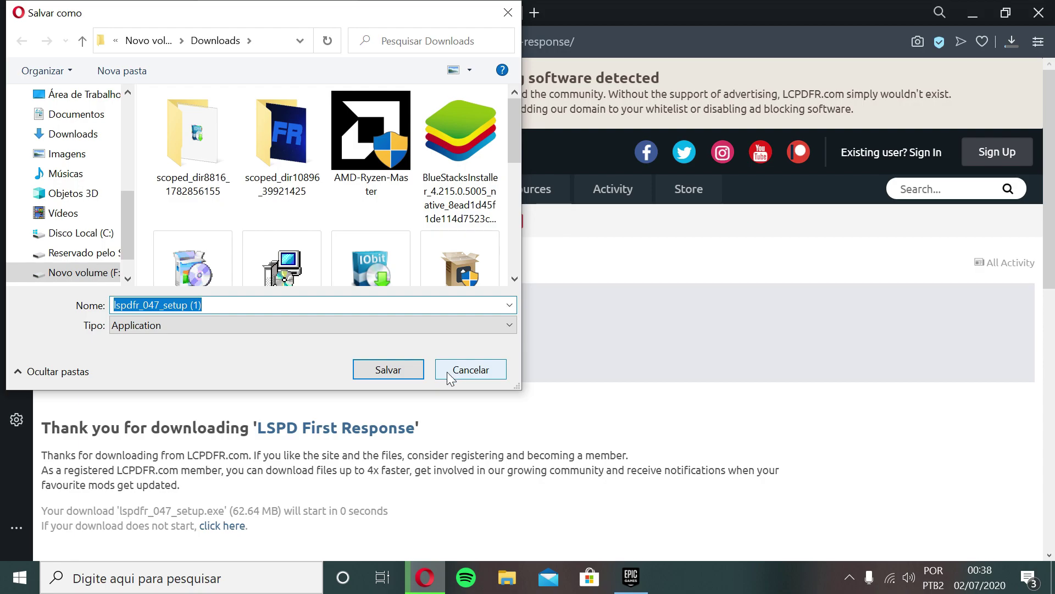
left_click(457, 371)
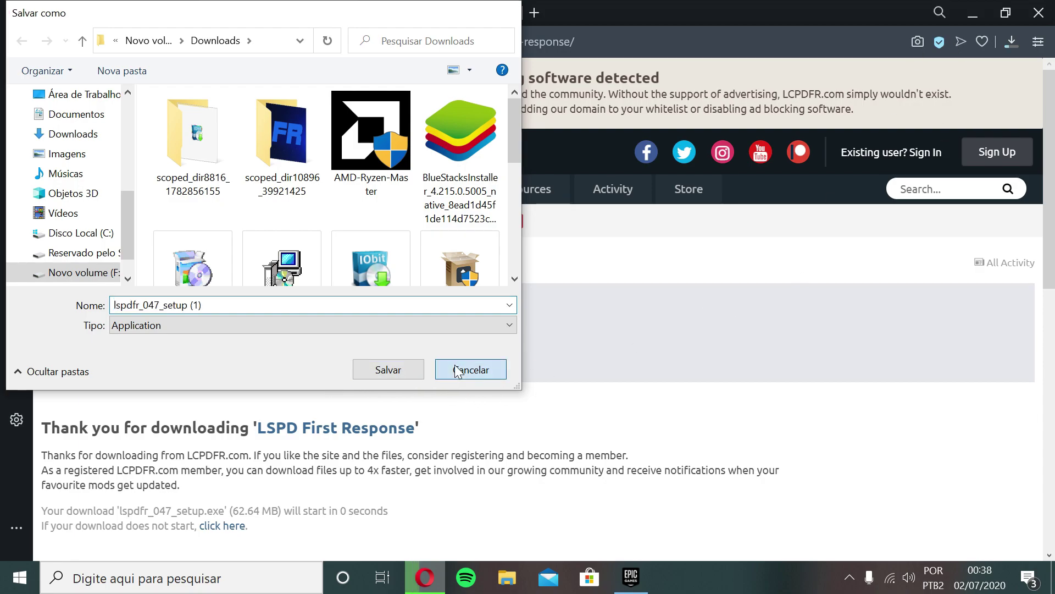
Close the LSPDFR page, download Script Hook V v1.0.1868.4, and open the downloaded archive, leaving it minimized.
left_click(347, 13)
scroll(633, 297, "down", 2)
scroll(633, 297, "down", 4)
left_click(804, 396)
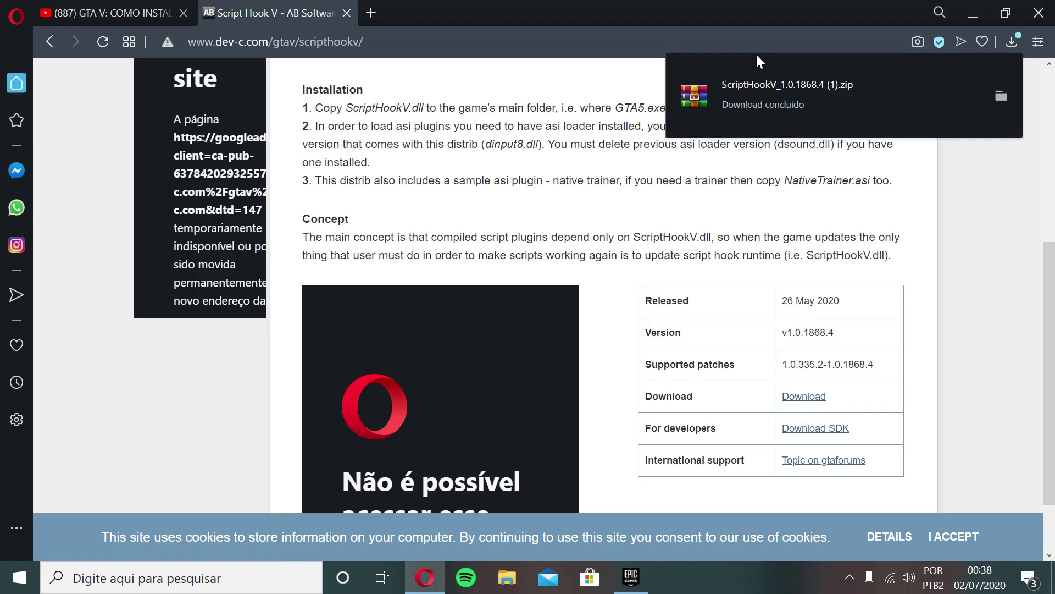
left_click(879, 100)
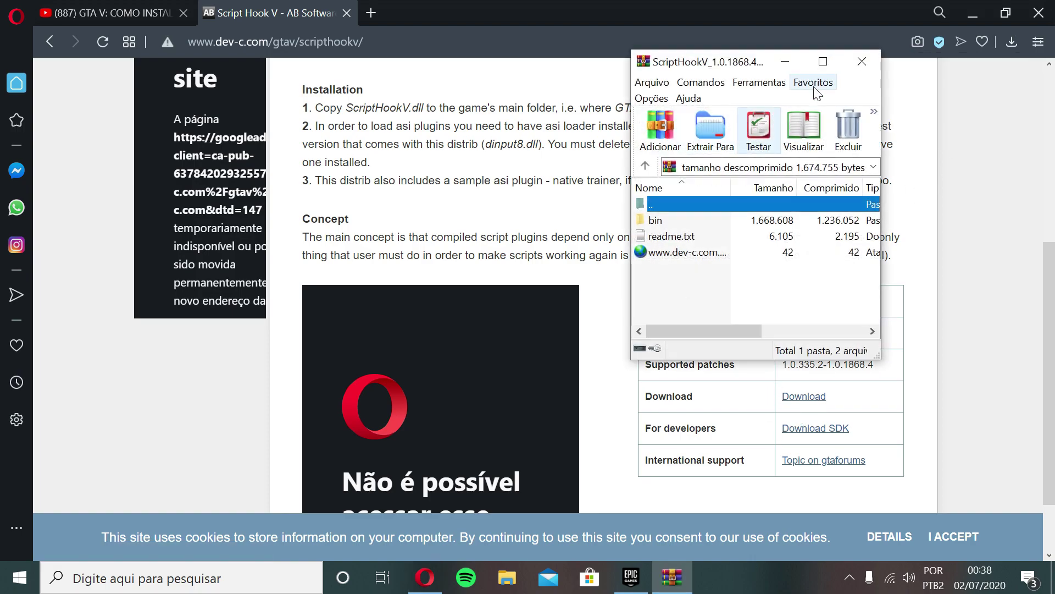
left_click(786, 62)
Run lspdfr_047_setup.exe from the browser's downloads and allow it to make changes to the device.
left_click(1002, 43)
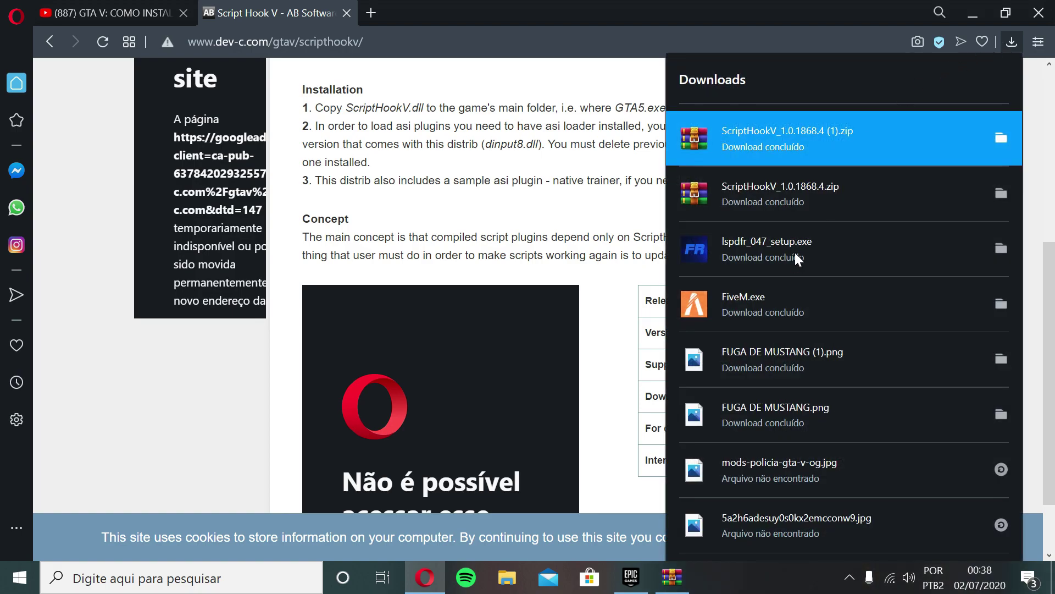
left_click(798, 259)
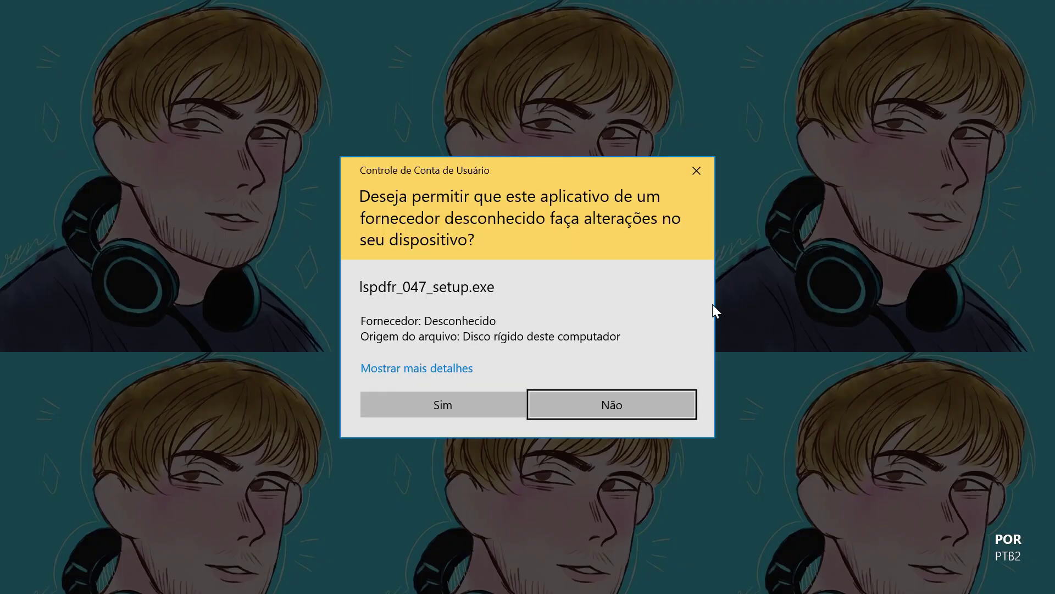
left_click(457, 404)
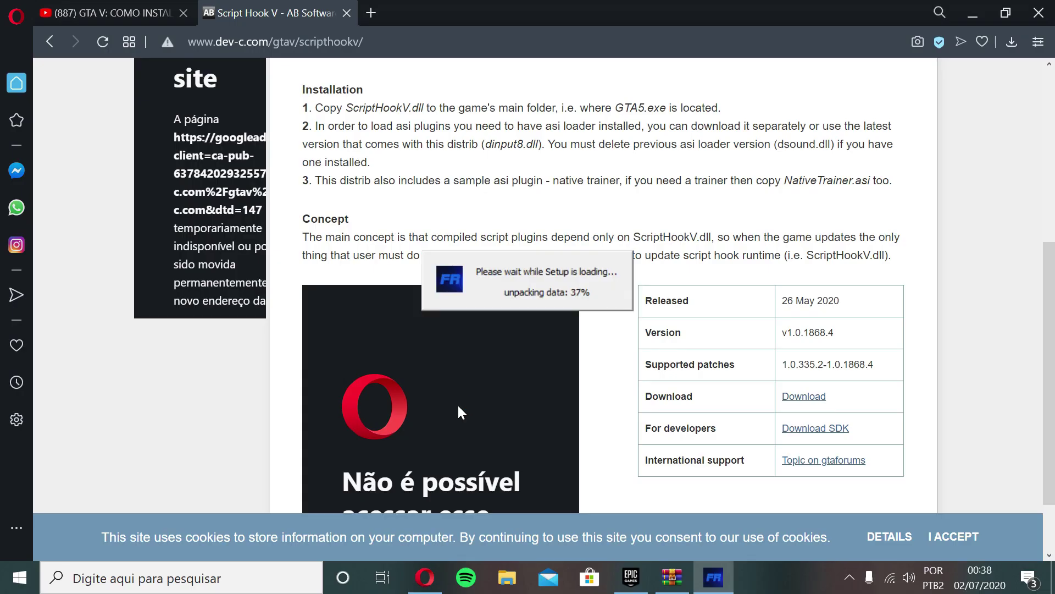
Choose English as the installer language and confirm it.
left_click(592, 297)
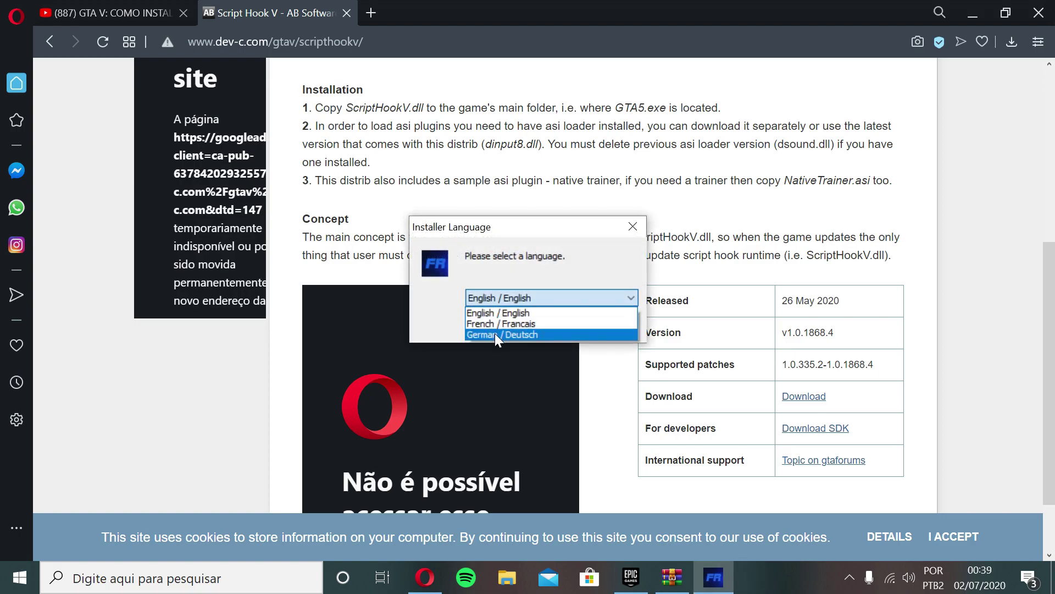
left_click(449, 312)
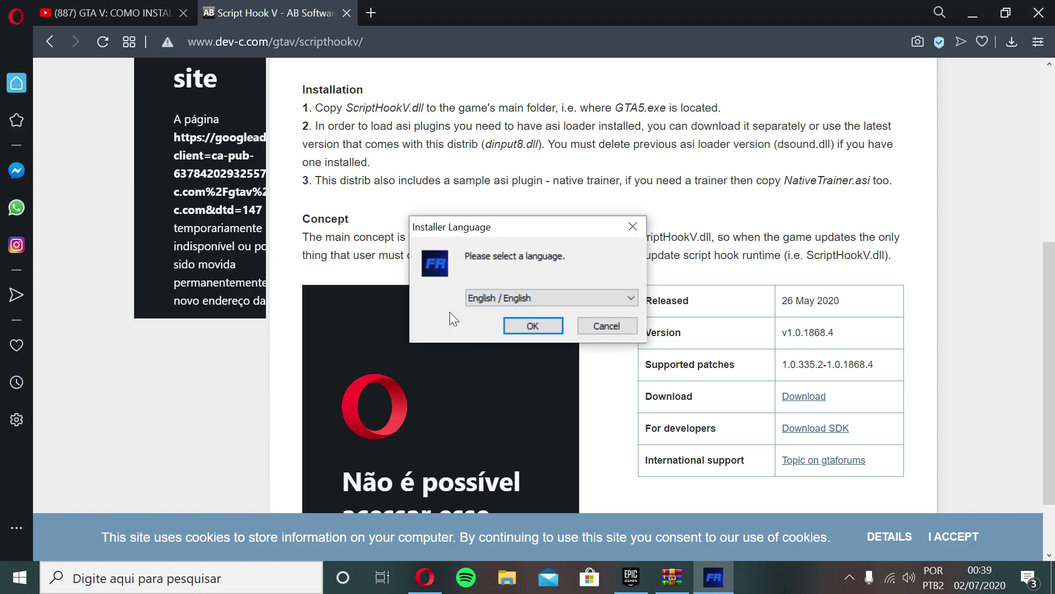
left_click(502, 296)
left_click(503, 312)
left_click(533, 322)
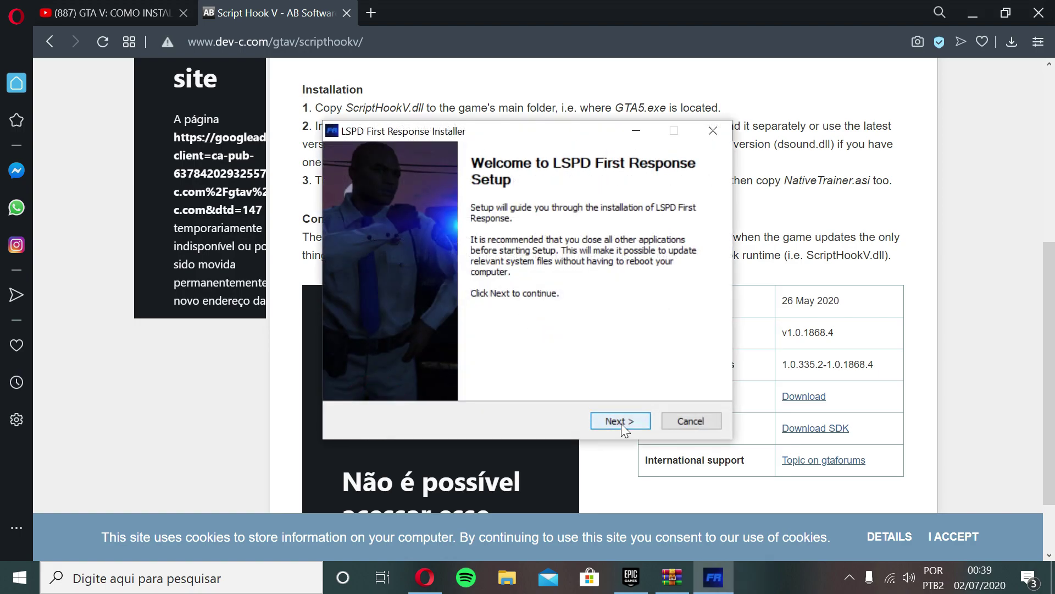
Accept the LSPD First Response license agreement and proceed with the default components.
left_click(621, 422)
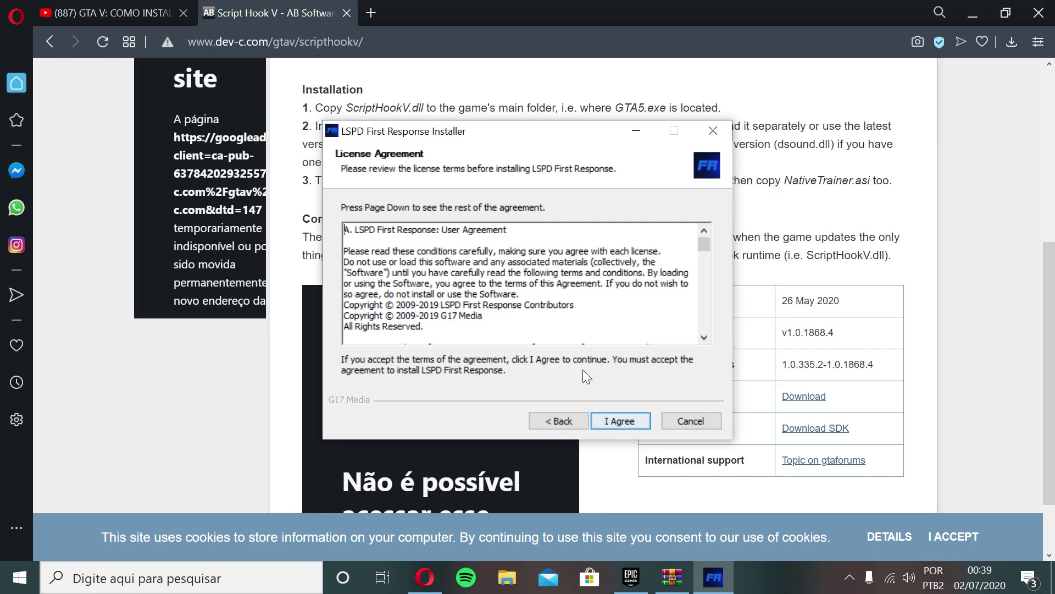
left_click(617, 424)
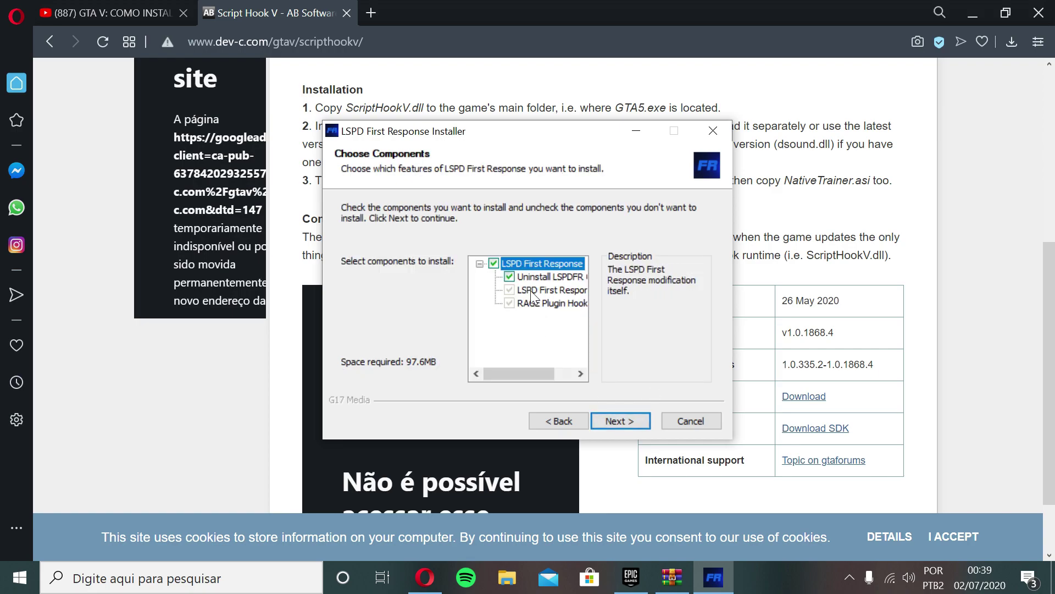
left_click(622, 425)
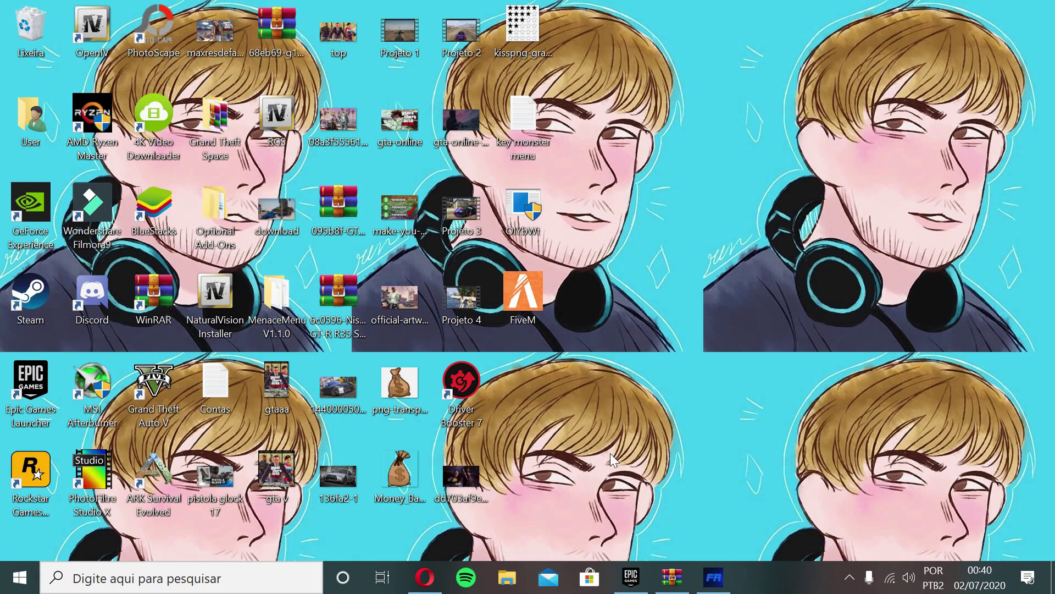
Switch to Steam and browse Grand Theft Auto V's local files to reveal the path of its installation folder.
right_click(160, 379)
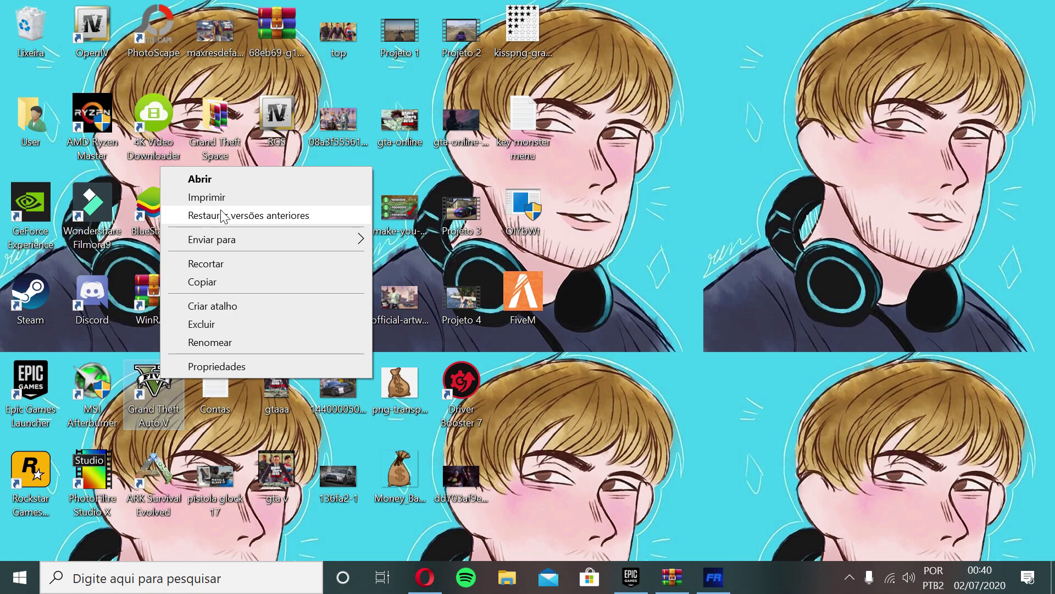
left_click(686, 354)
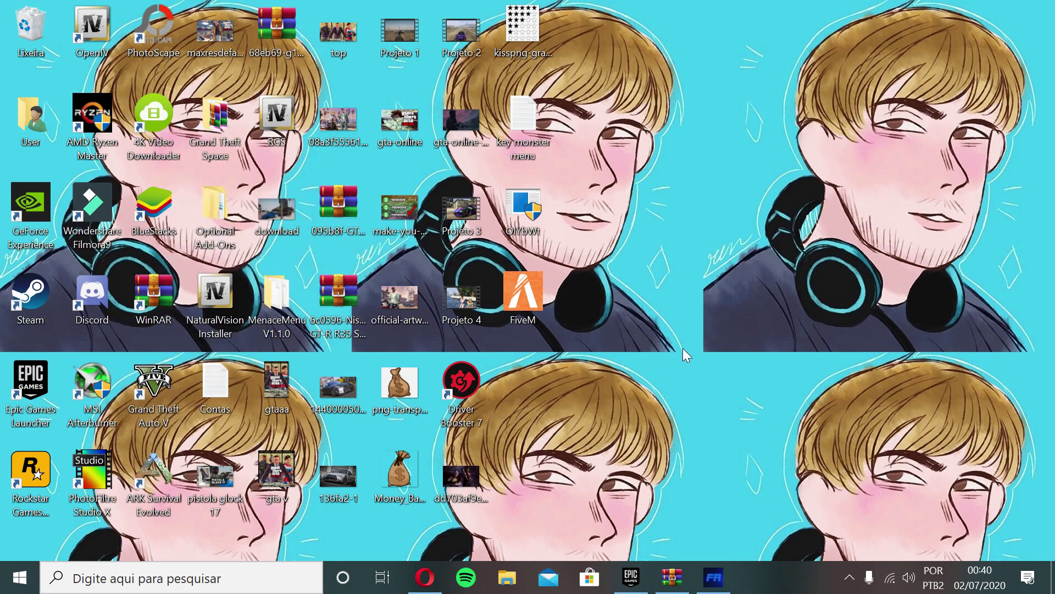
double_click(22, 295)
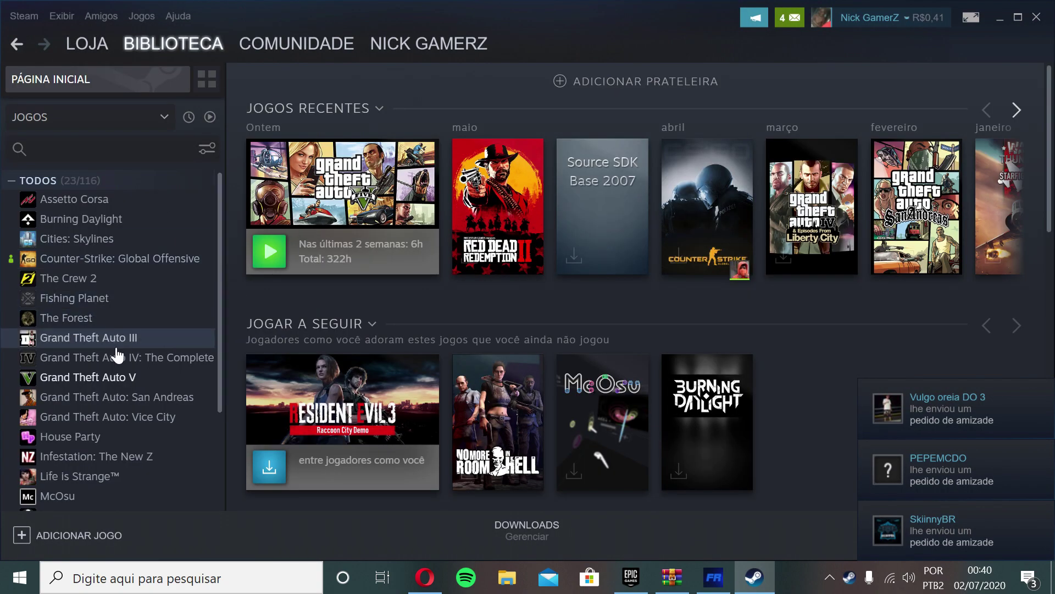
left_click(106, 377)
right_click(102, 377)
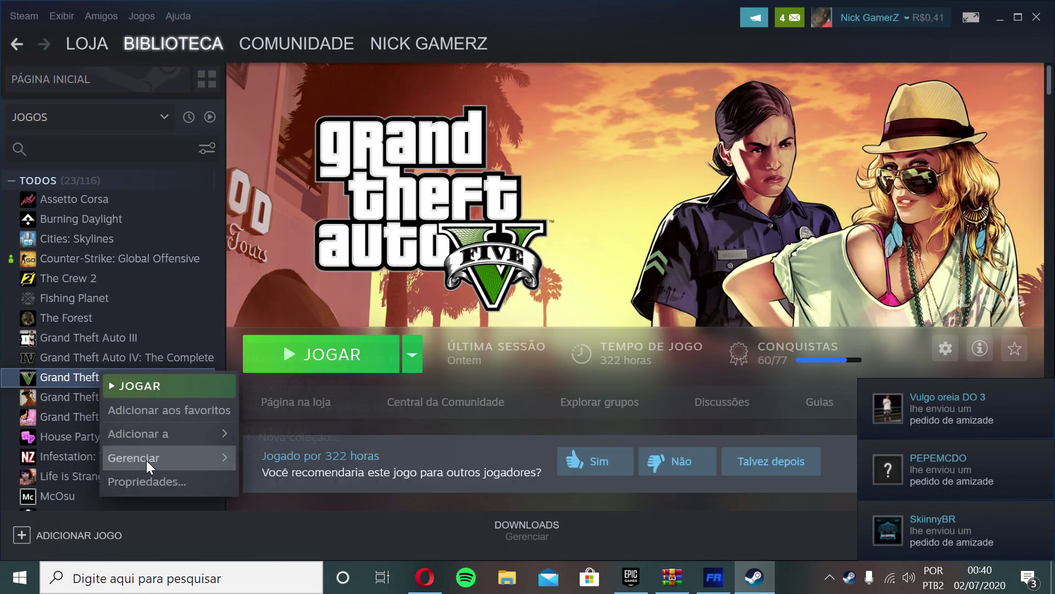
left_click(153, 479)
left_click(487, 57)
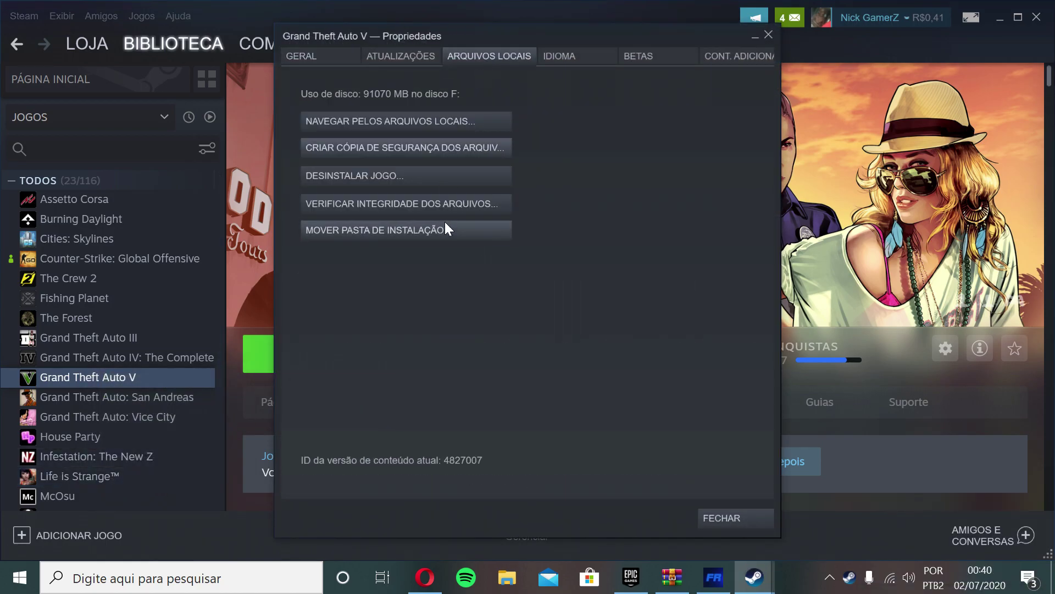
left_click(375, 125)
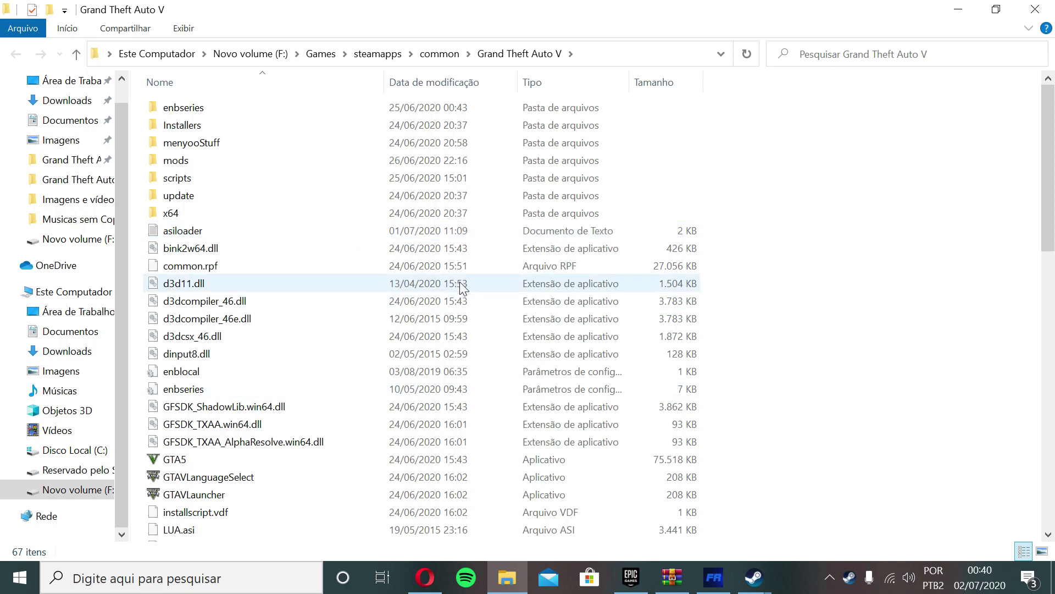
left_click(615, 54)
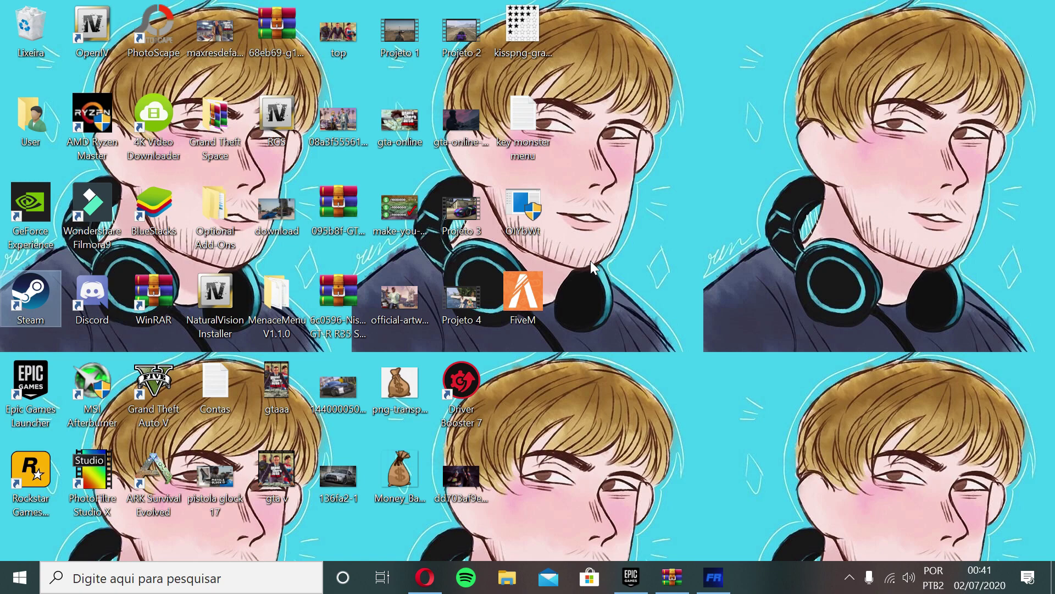
Locate the Epic Games copy's GTAV folder inside Games - Epic Games on drive F: in File Explorer, and close the window.
left_click(507, 577)
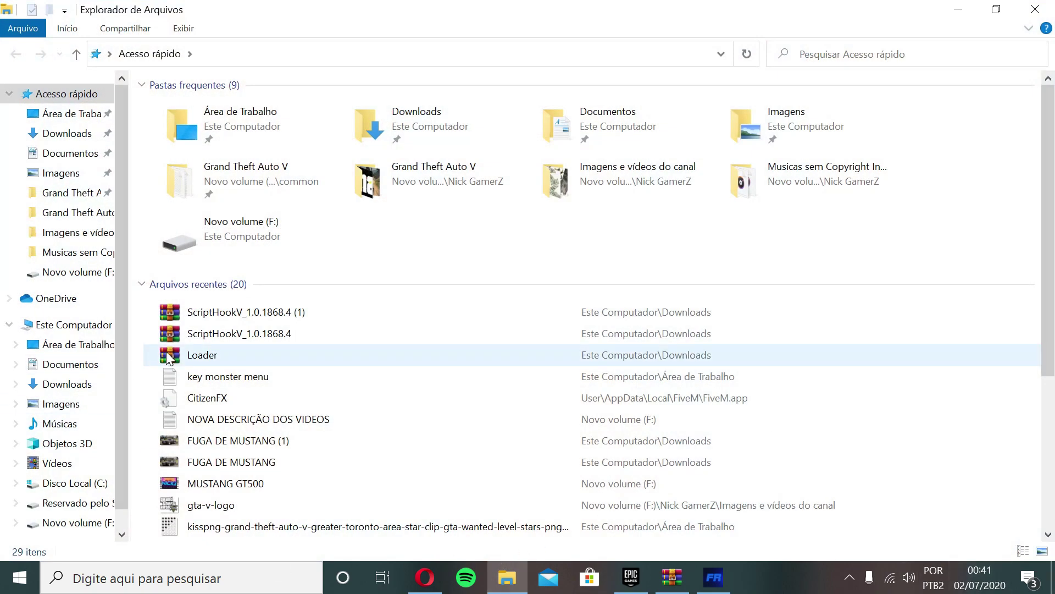
double_click(249, 239)
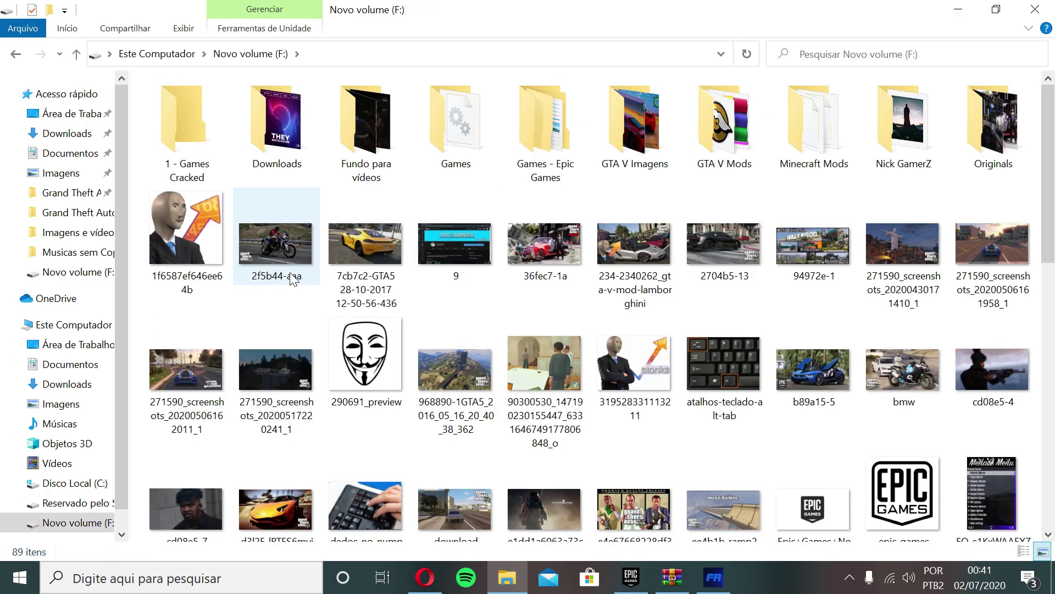
double_click(560, 136)
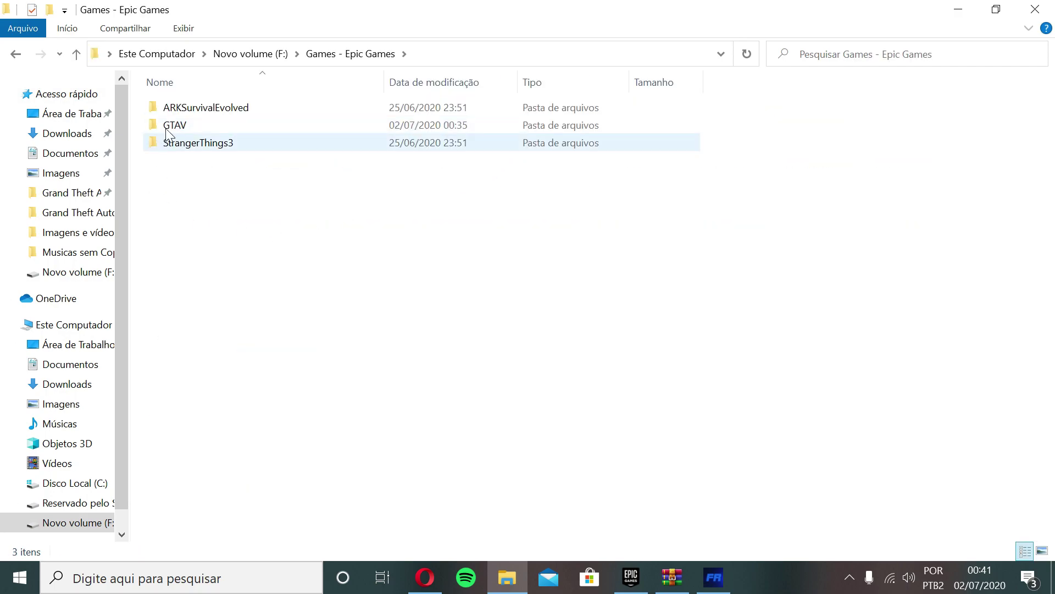
left_click(220, 131)
left_click(1036, 9)
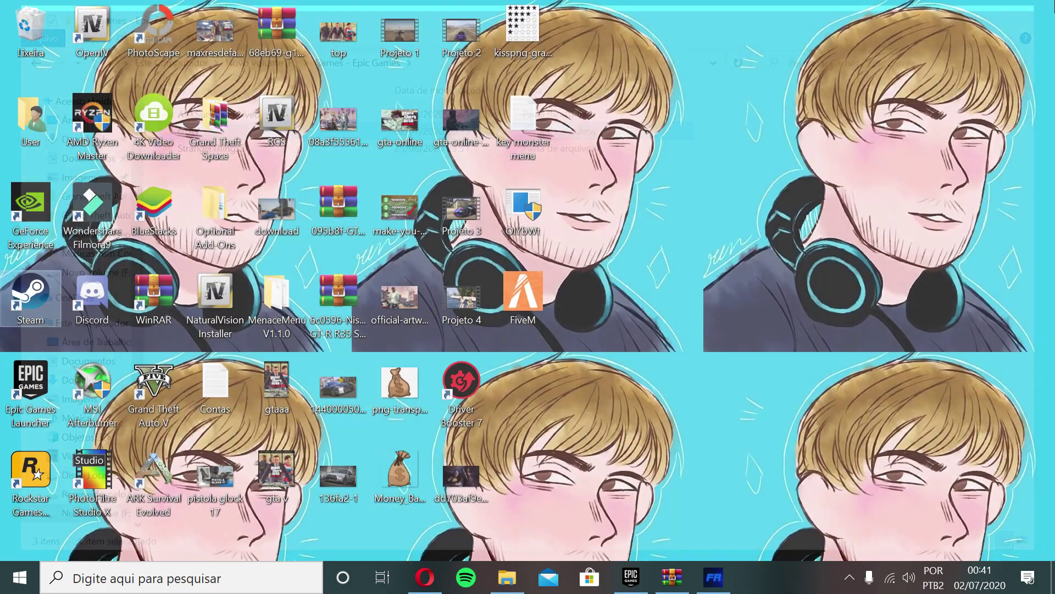
left_click(493, 578)
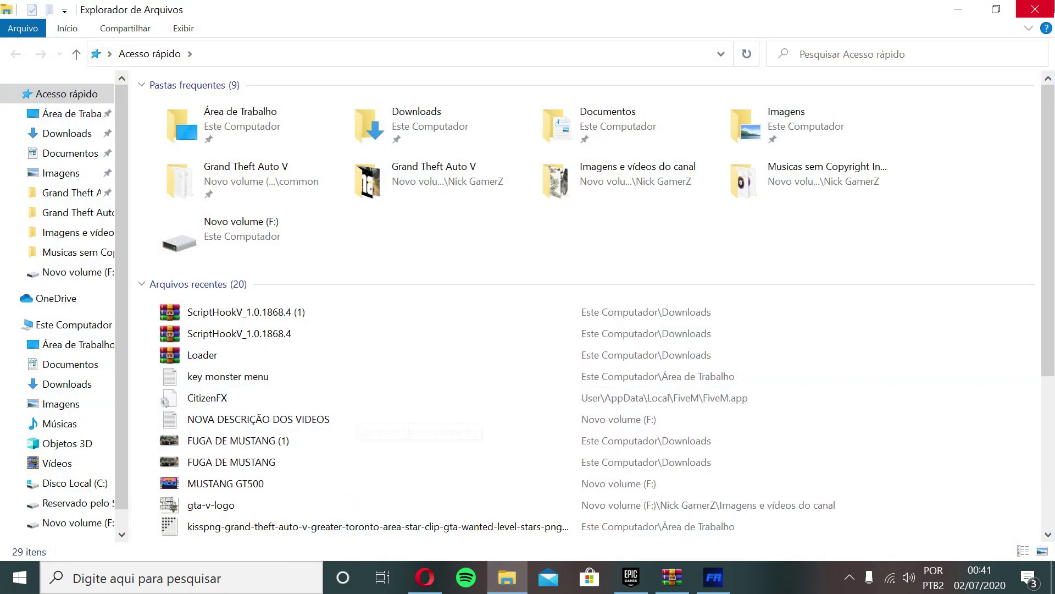
left_click(1035, 9)
Return to the LSPD First Response installer and choose F:\Games - Epic Games\GTAV as the install folder.
left_click(714, 577)
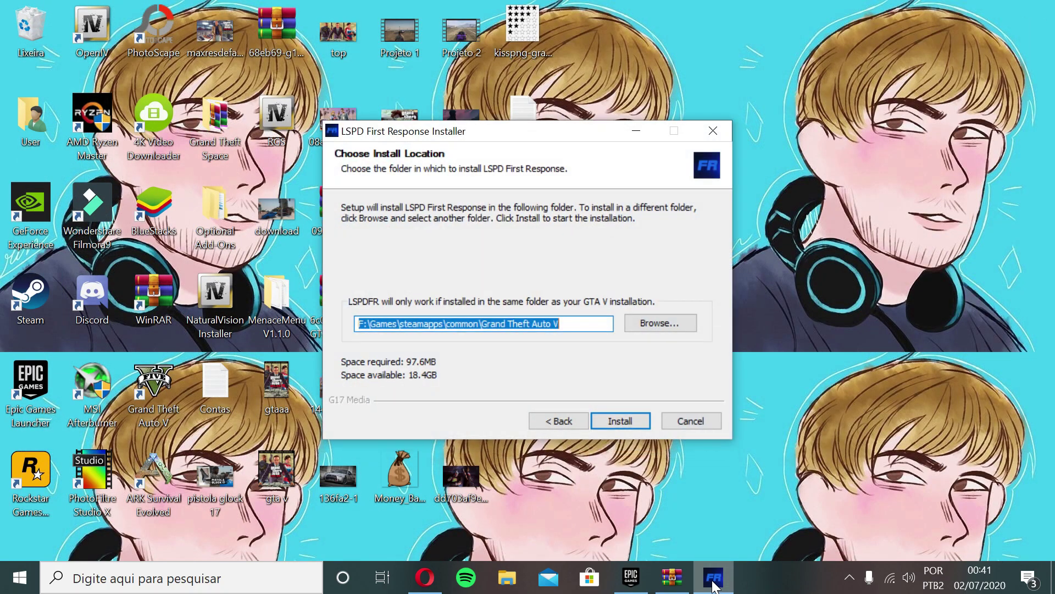
left_click(639, 324)
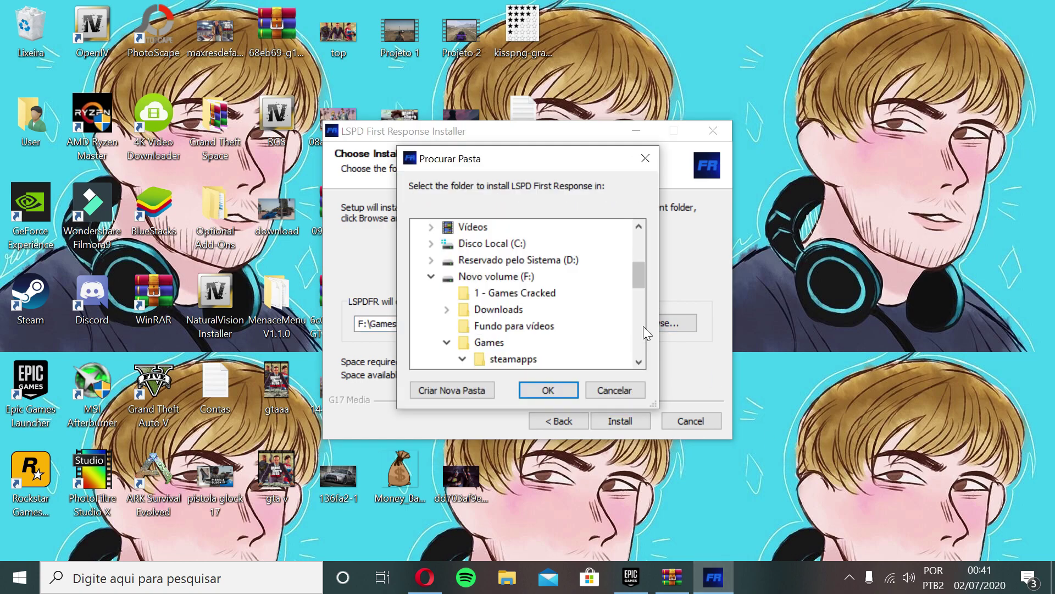
double_click(484, 276)
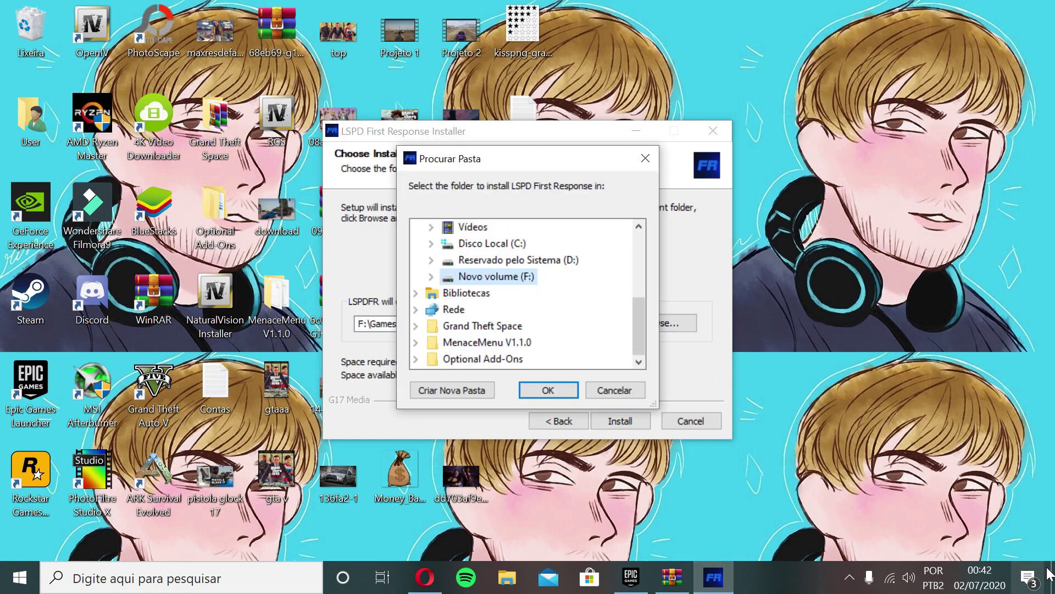
double_click(491, 277)
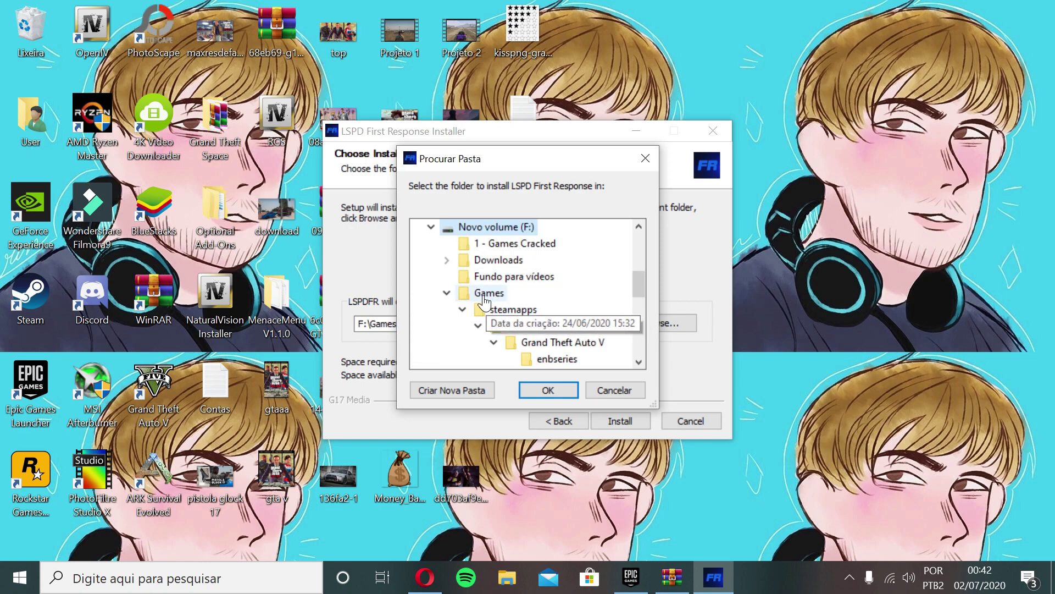
double_click(489, 292)
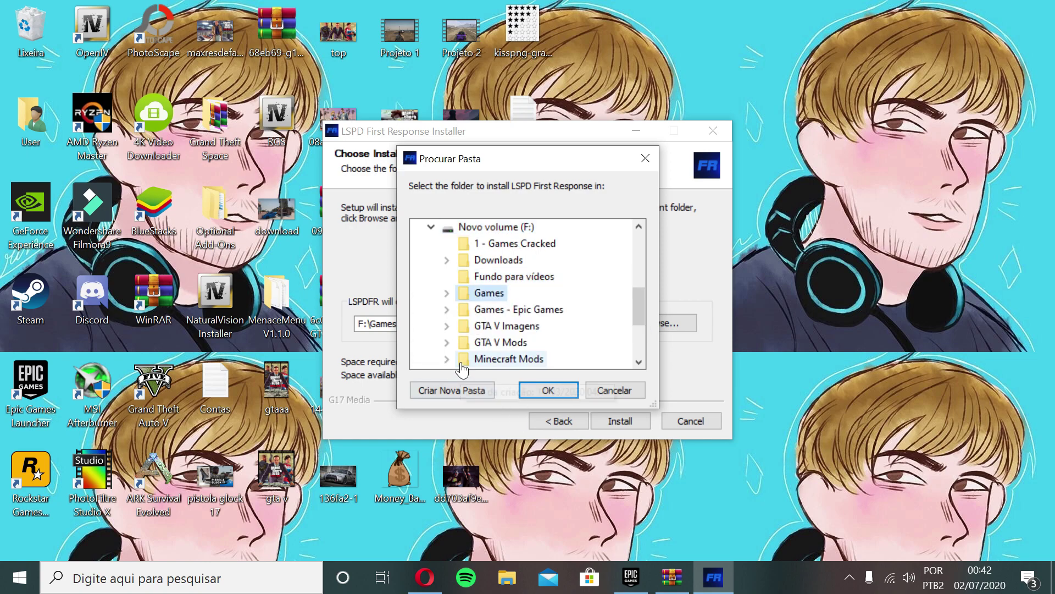
double_click(497, 315)
double_click(498, 343)
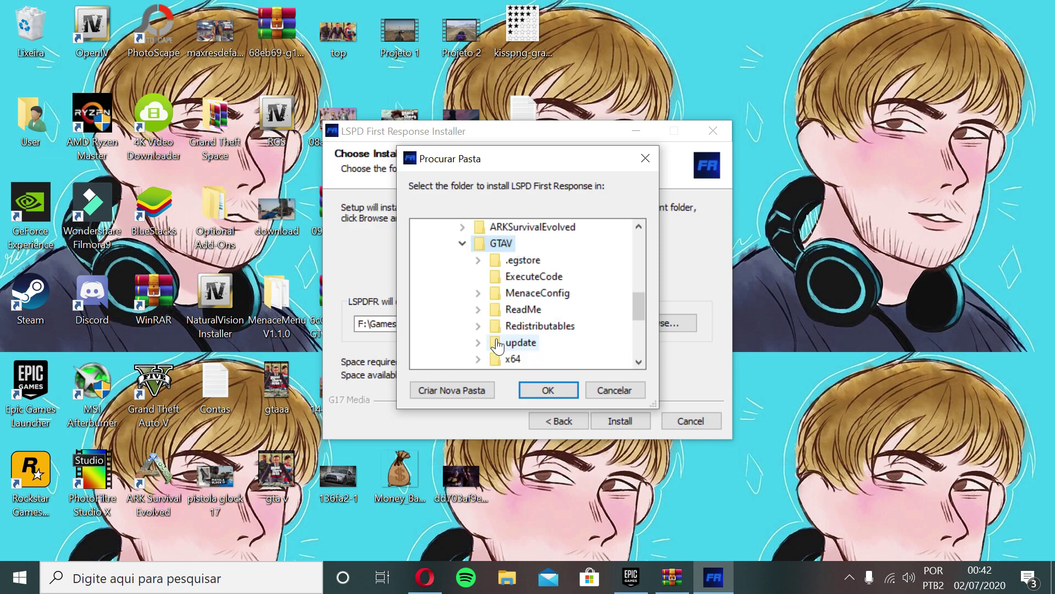
left_click(463, 244)
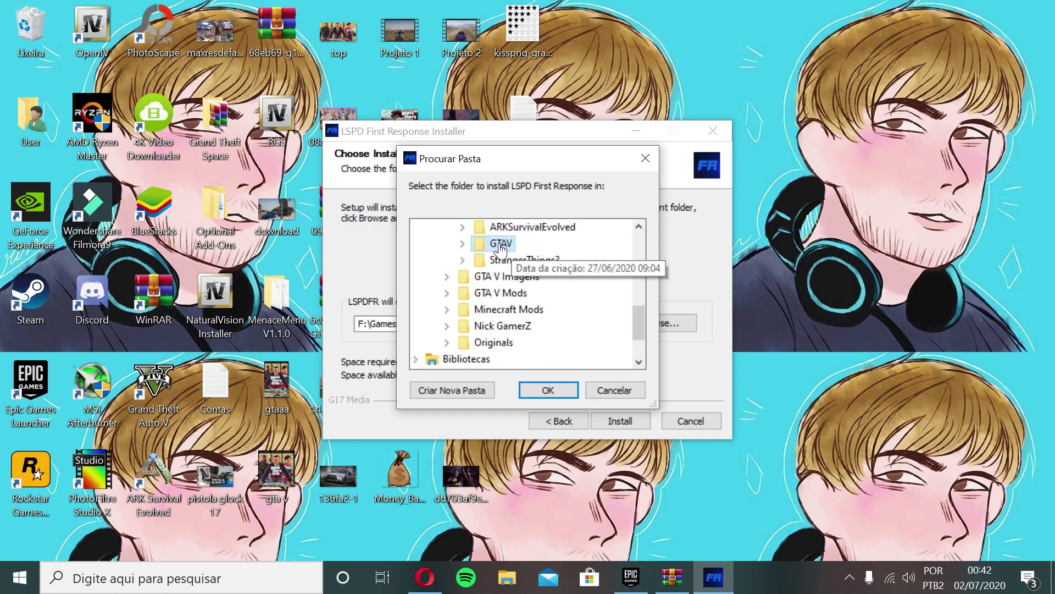
left_click(466, 250)
left_click(463, 245)
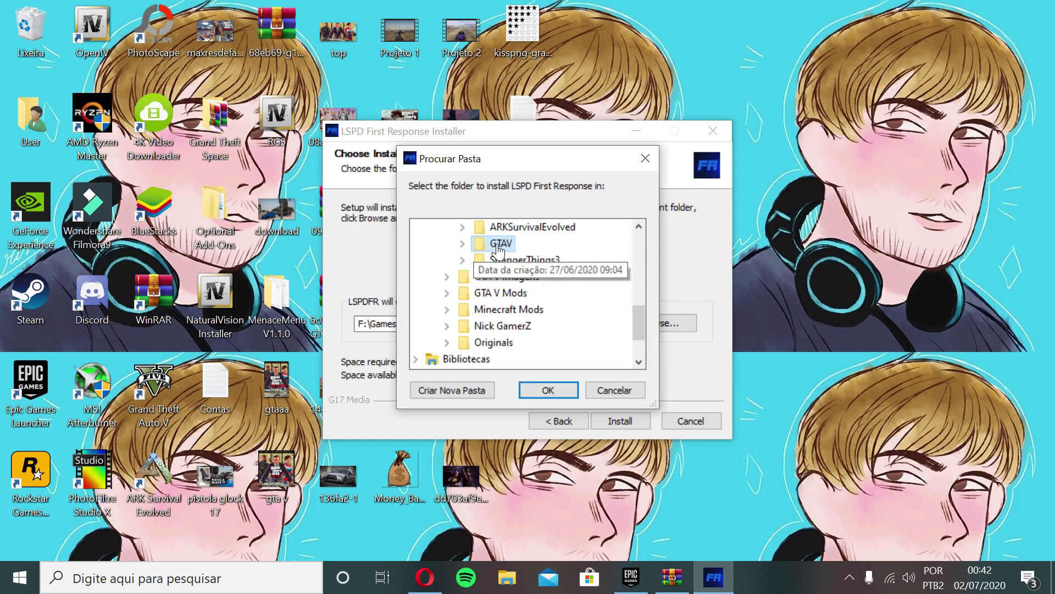
left_click(498, 250)
left_click(554, 390)
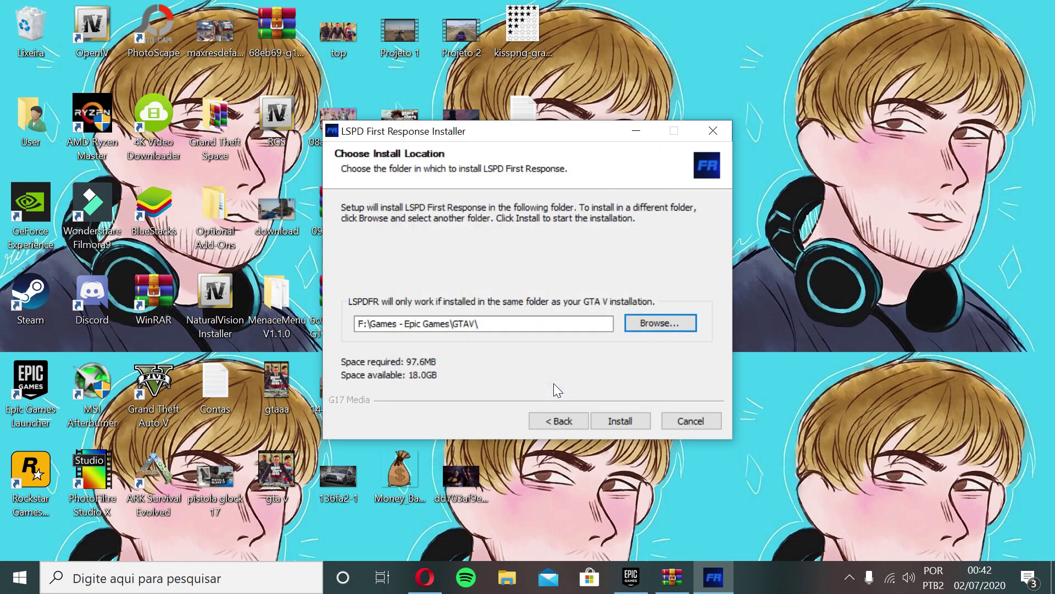
Install LSPD First Response in the chosen folder and finish setup with the First Time Configurator set to launch.
left_click_drag(480, 323, 358, 323)
left_click(478, 323)
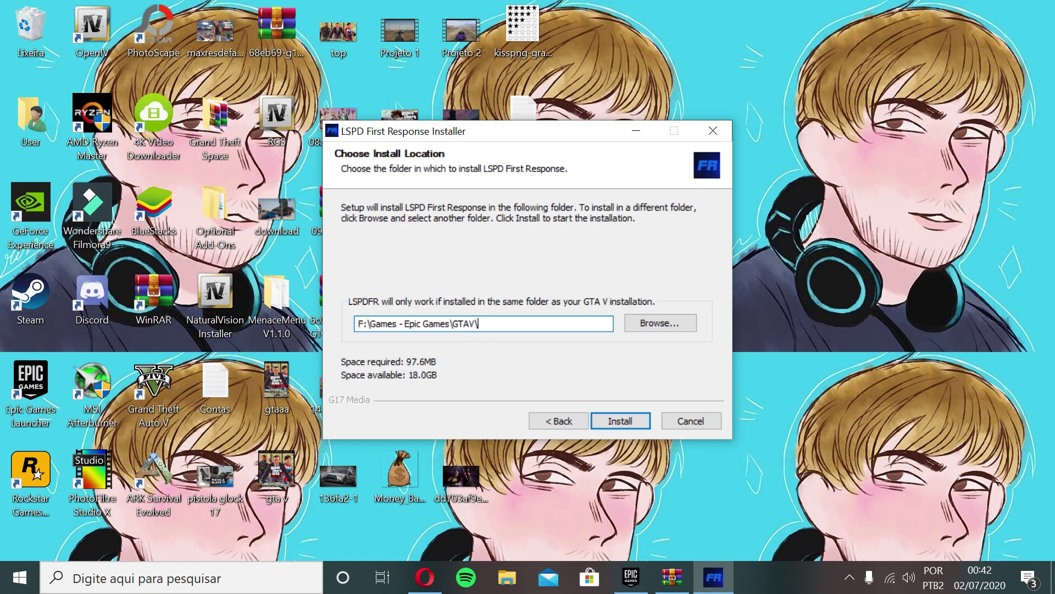
left_click(620, 421)
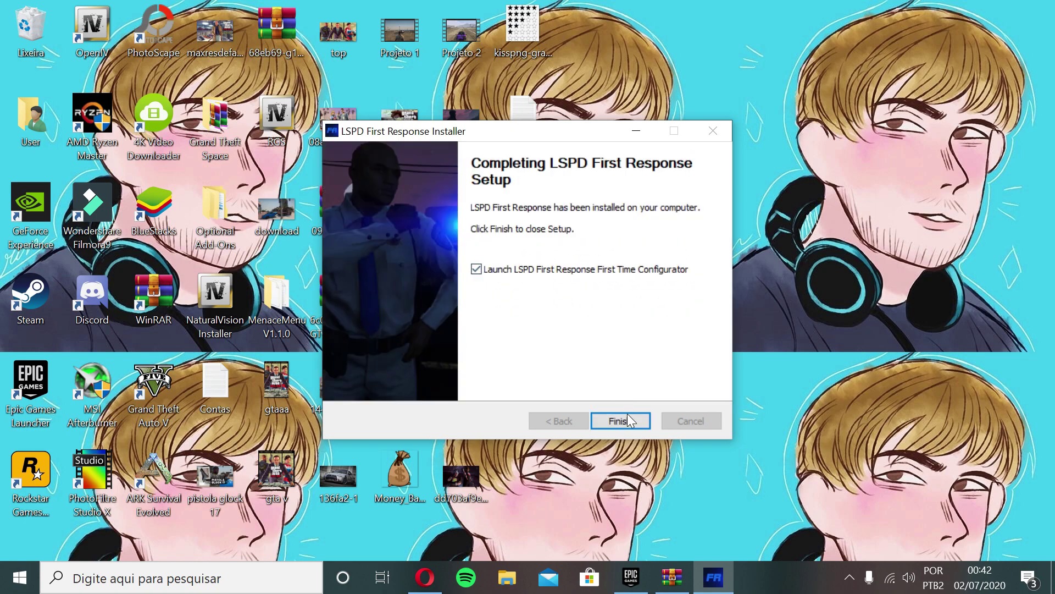
left_click(621, 421)
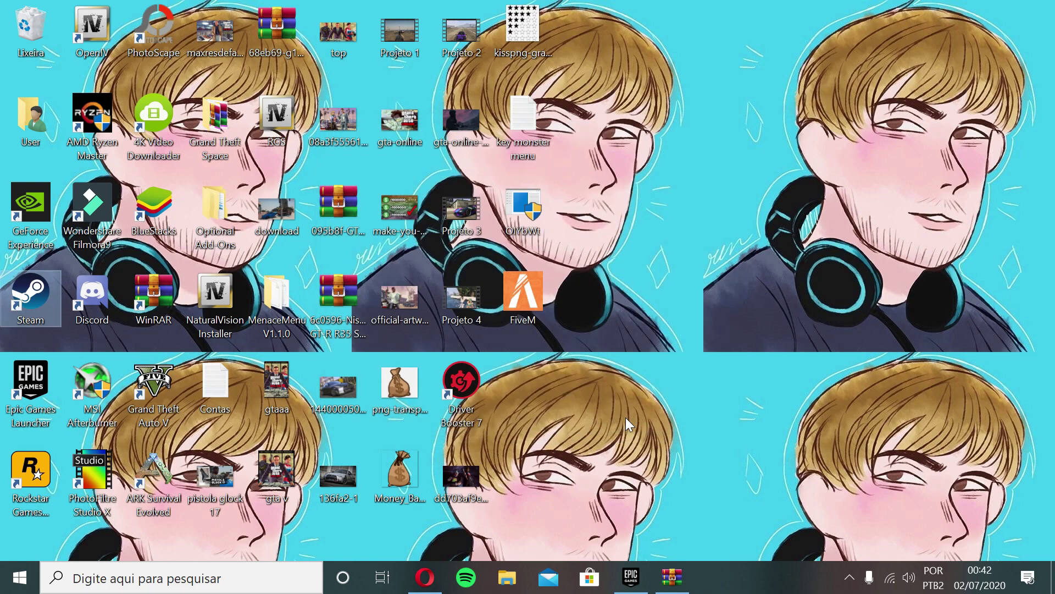
Accept the RAGE Plugin Hook license and let the configurator apply the recommended settings automatically.
left_click(725, 446)
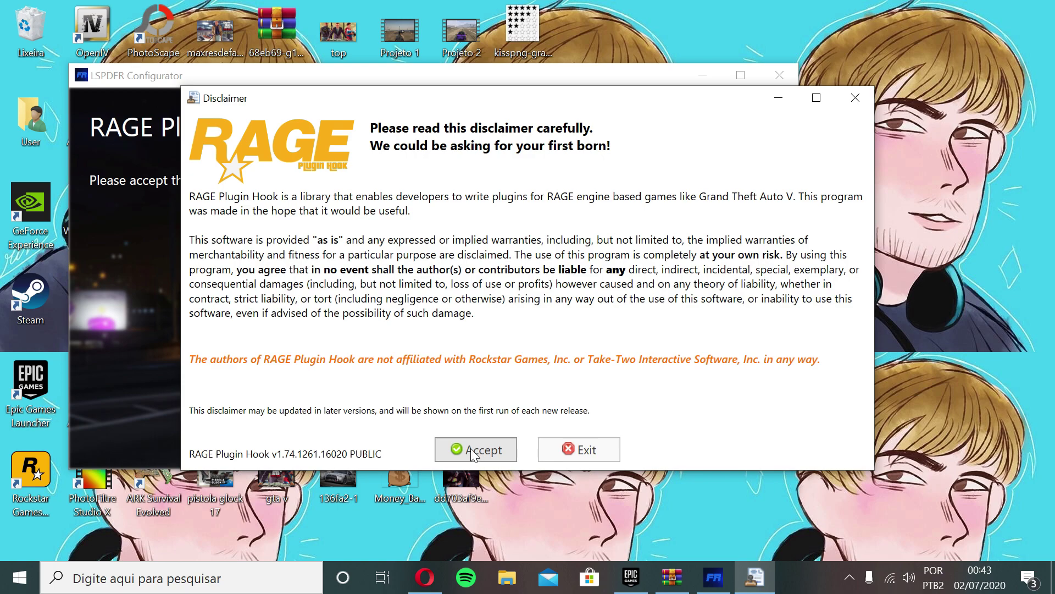
left_click(481, 450)
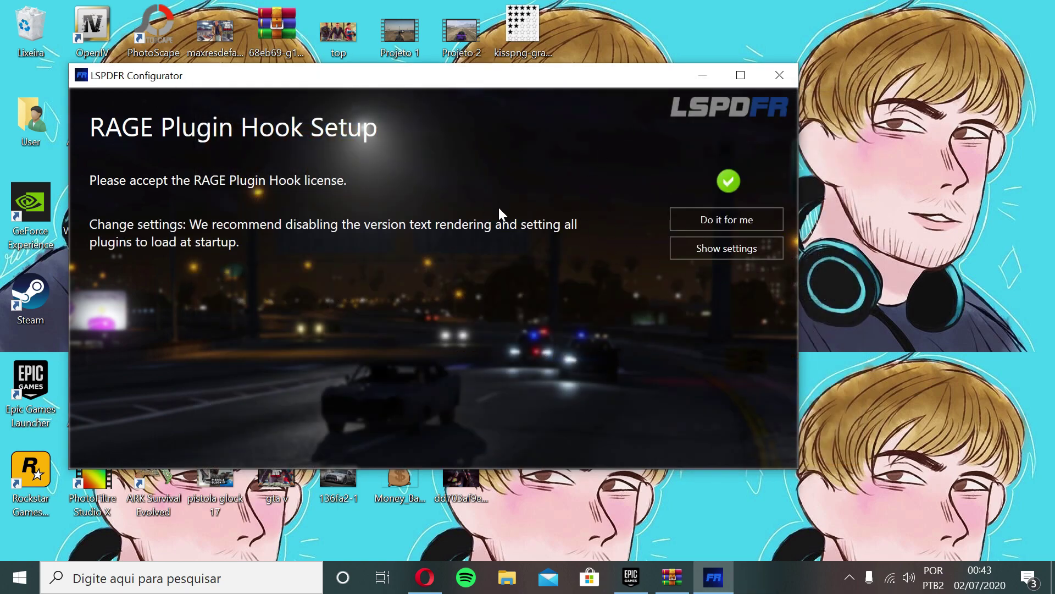
left_click(700, 228)
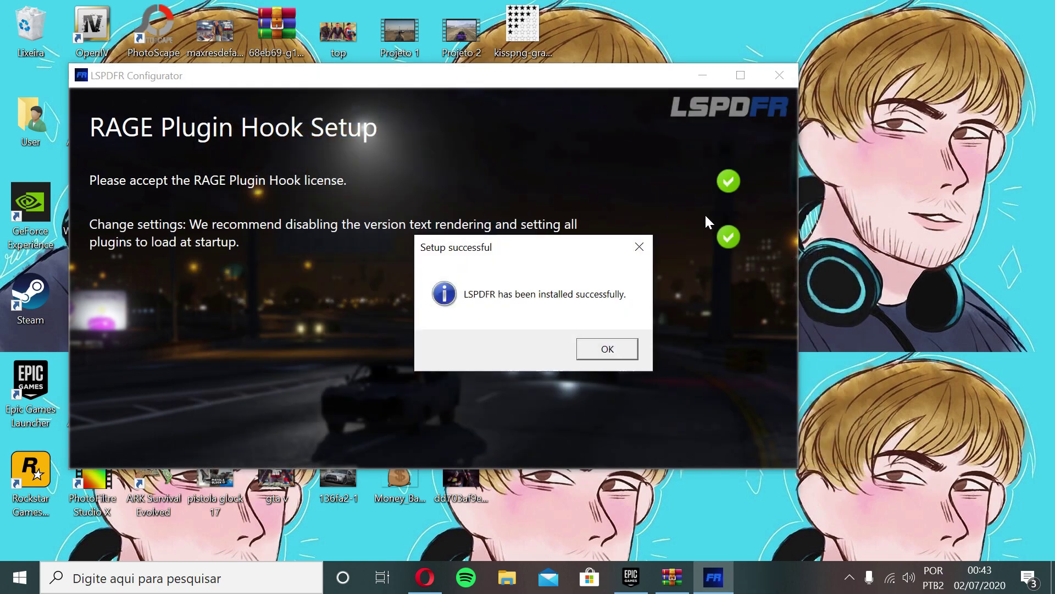
left_click(607, 349)
Open the GTAV folder inside Games - Epic Games on drive F: in File Explorer.
left_click(509, 578)
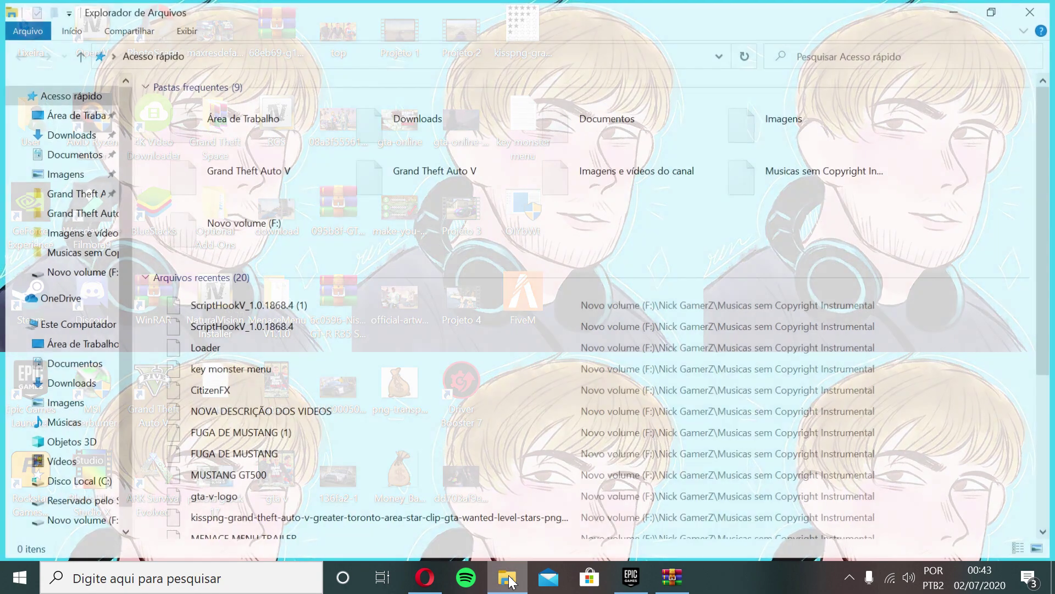
double_click(276, 229)
double_click(275, 134)
double_click(275, 133)
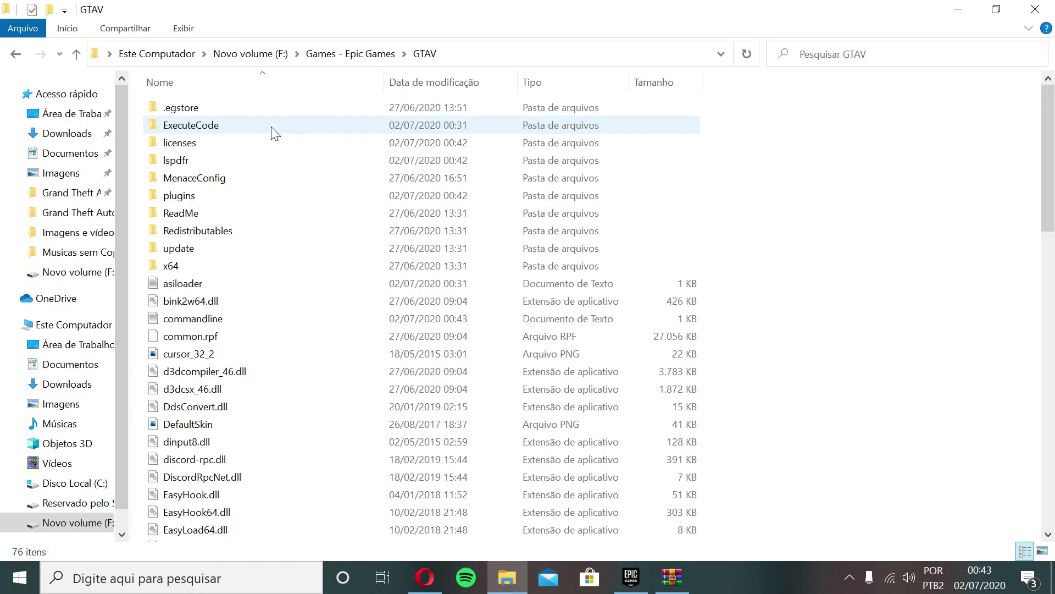
Extract dinput8.dll and ScriptHookV.dll from the ScriptHookV archive's bin folder into the GTAV folder, replacing the existing files.
left_click(672, 577)
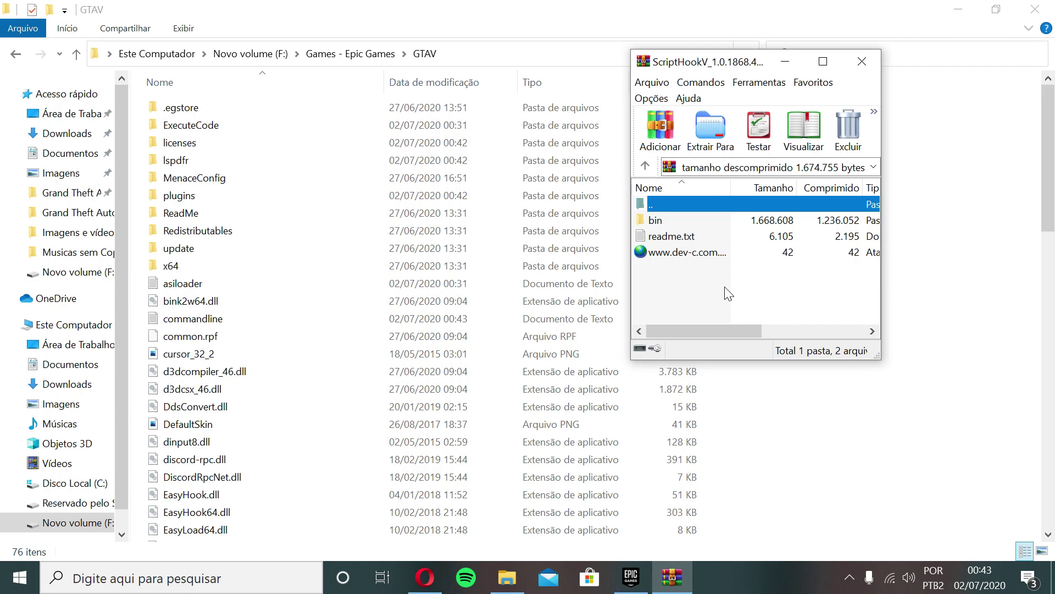
double_click(669, 219)
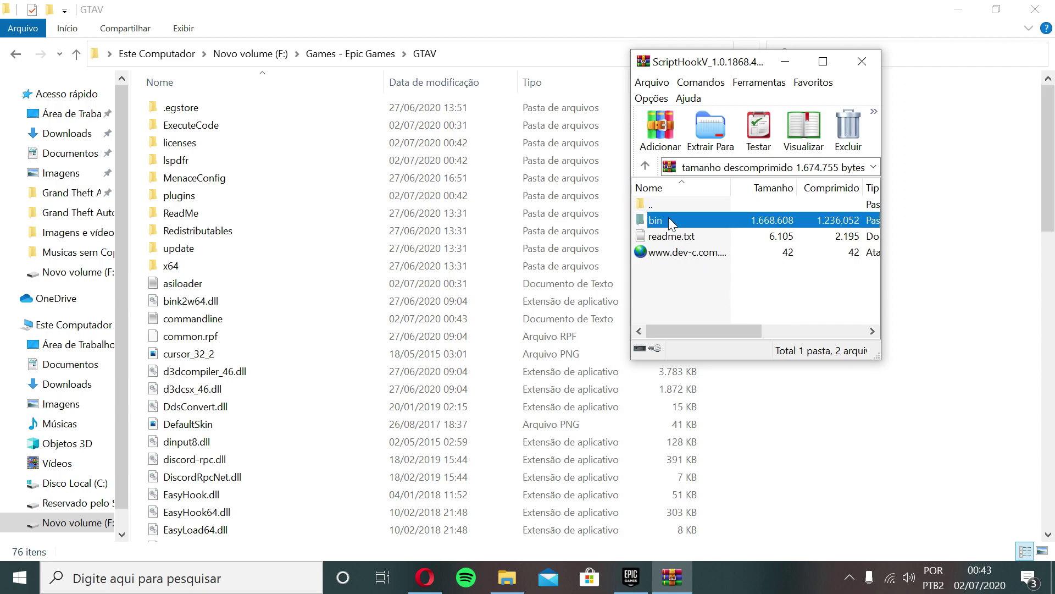
left_click(669, 218)
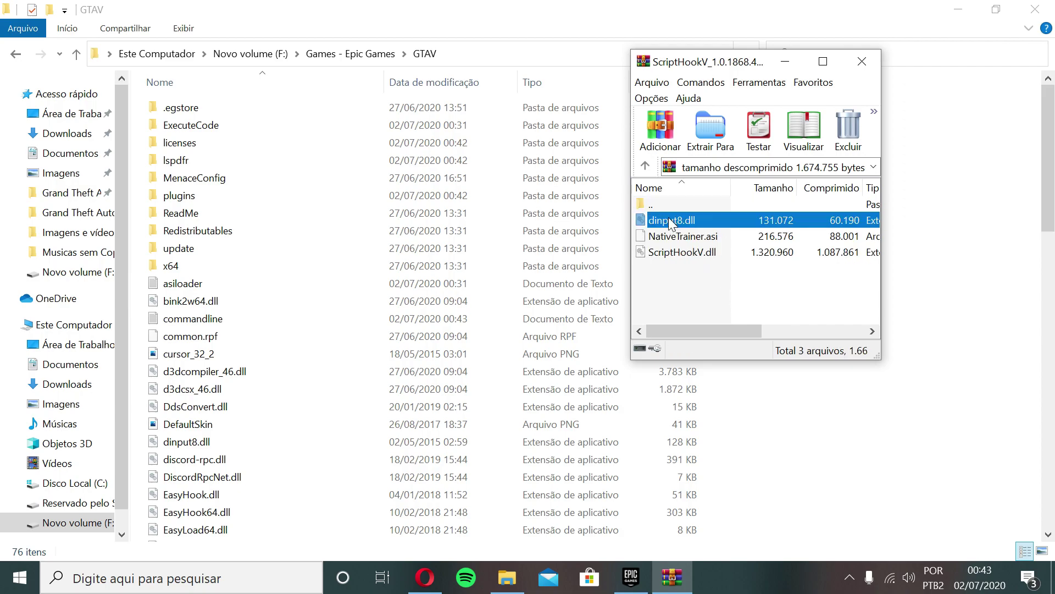
left_click(695, 254, "ctrl")
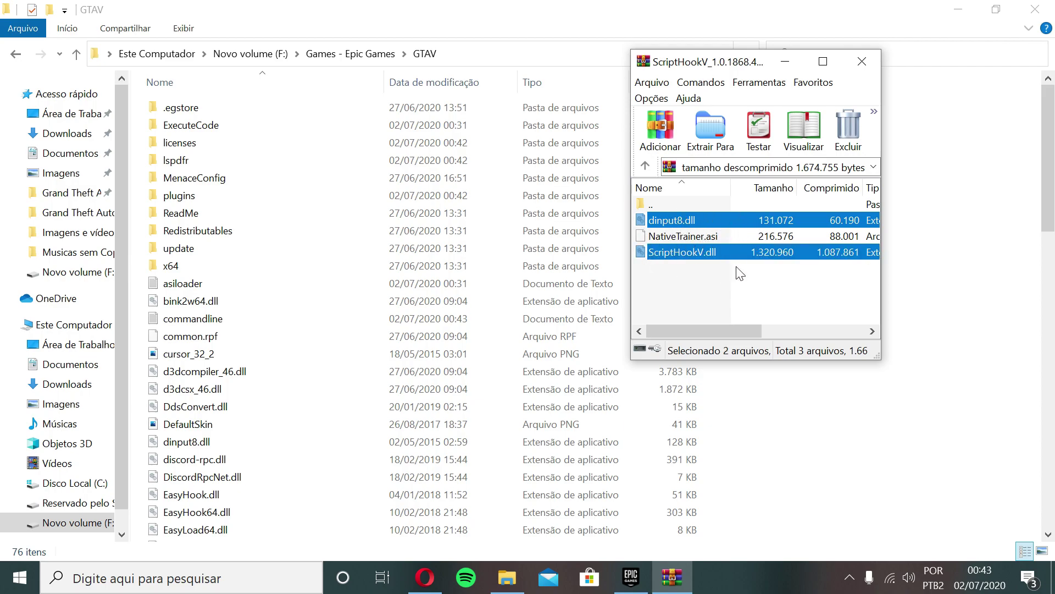
left_click_drag(671, 251, 954, 342)
left_click_drag(954, 341, 955, 341)
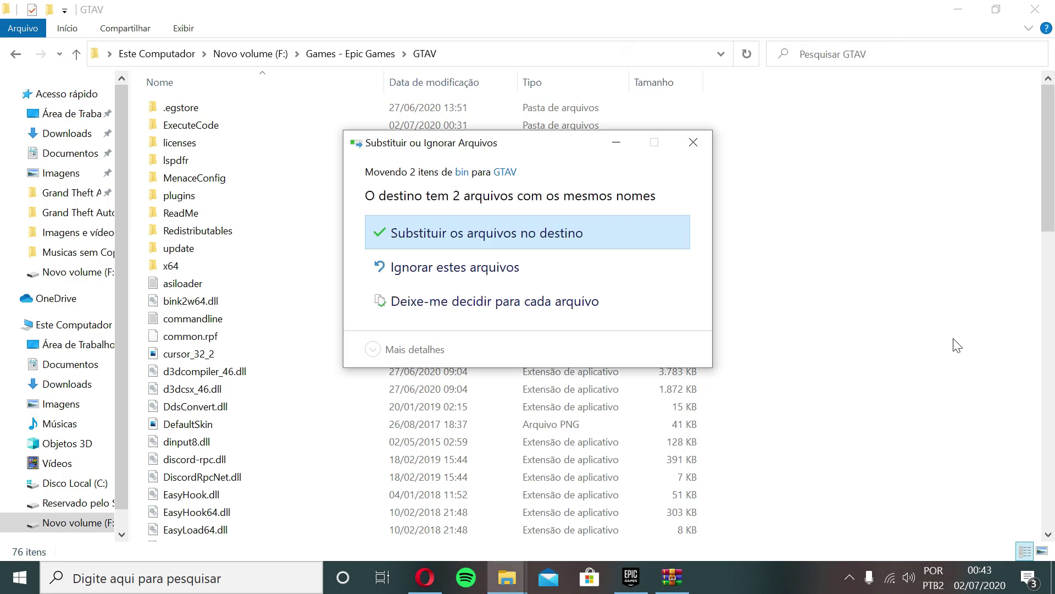
left_click(495, 237)
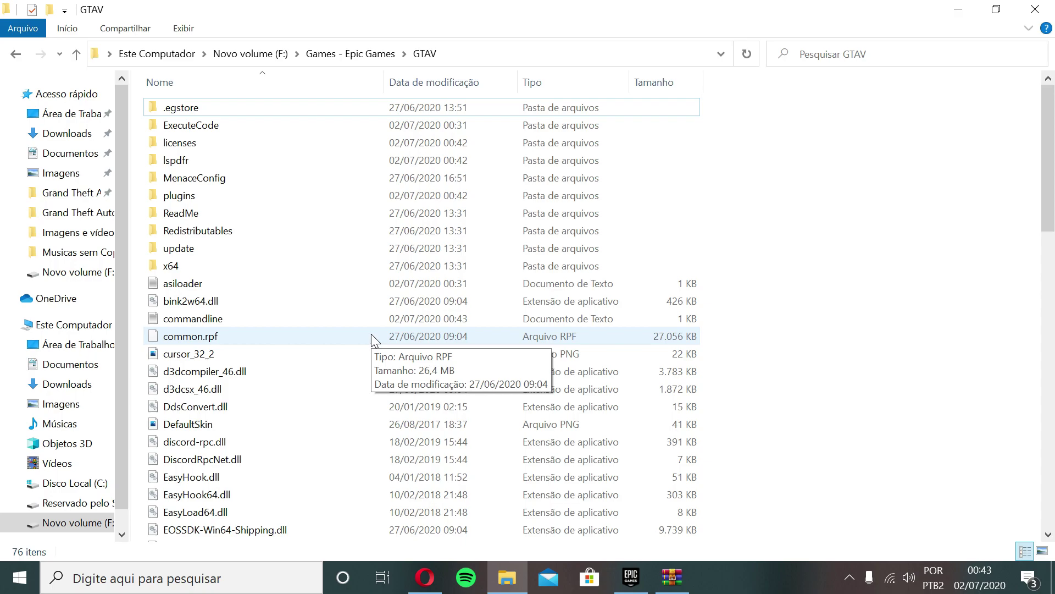
Open the RAGE Plugin Hook settings from RAGEPluginHook in the GTAV folder and review the console key setting.
scroll(372, 337, "down", 14)
scroll(197, 329, "up", 3)
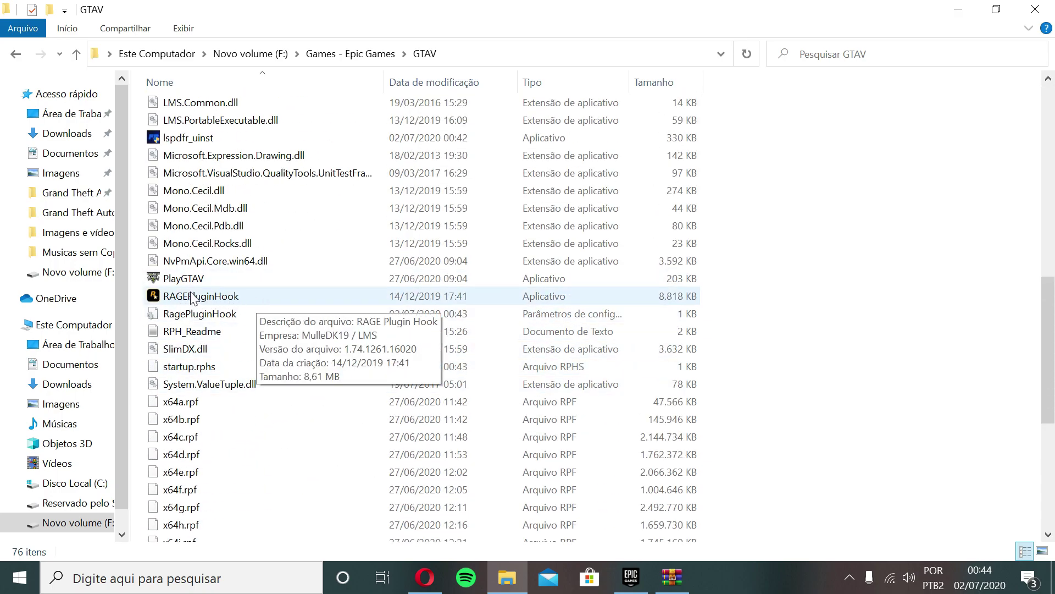
left_click(192, 299)
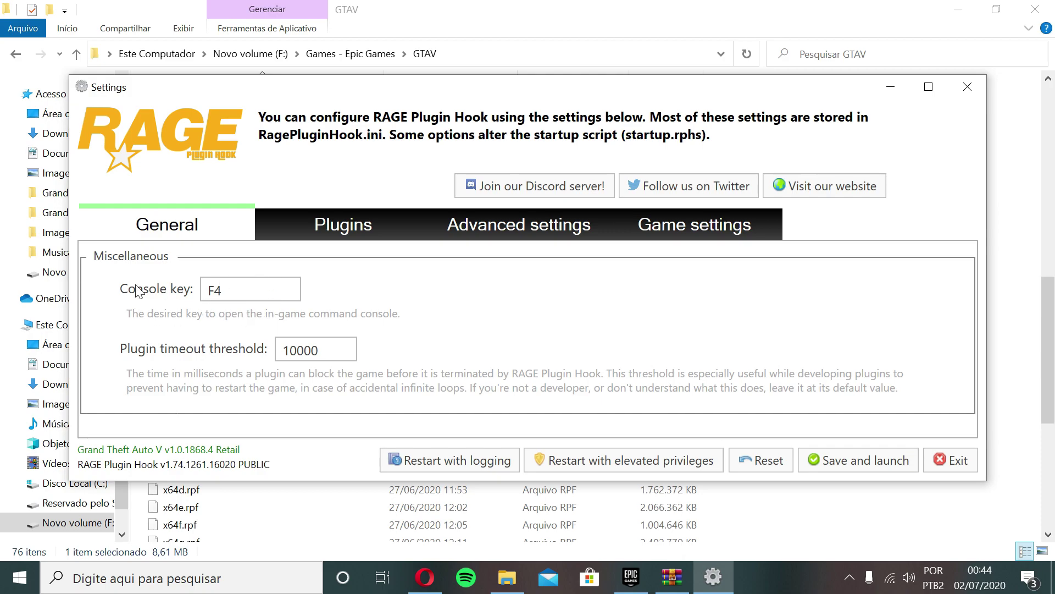
left_click(257, 298)
left_click(256, 329)
left_click(250, 290)
Set RAGE Plugin Hook to load all plugins on startup, and save and launch it.
key("ctrl+Tab")
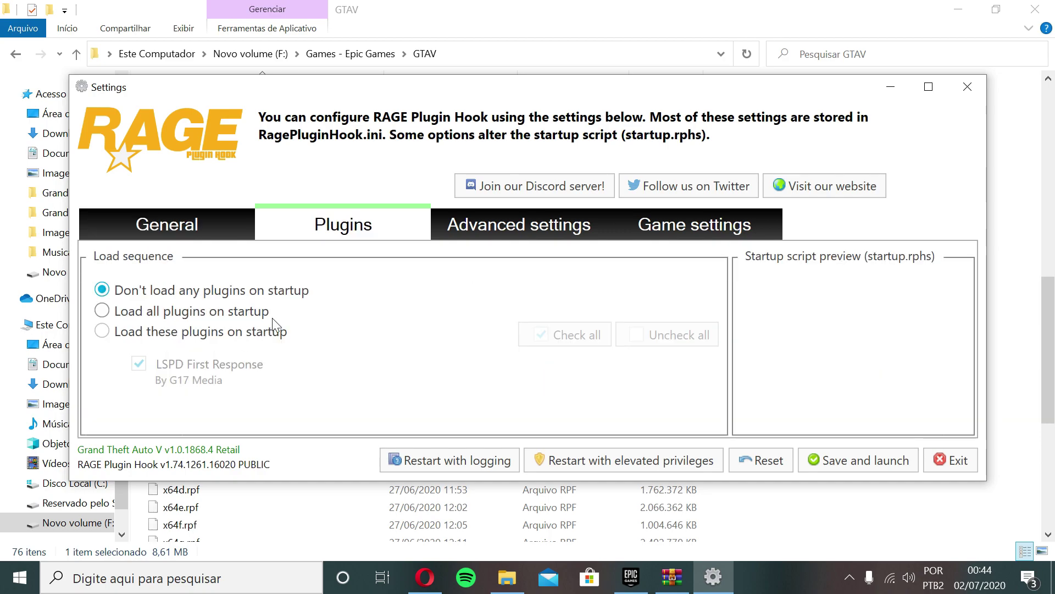
left_click(103, 332)
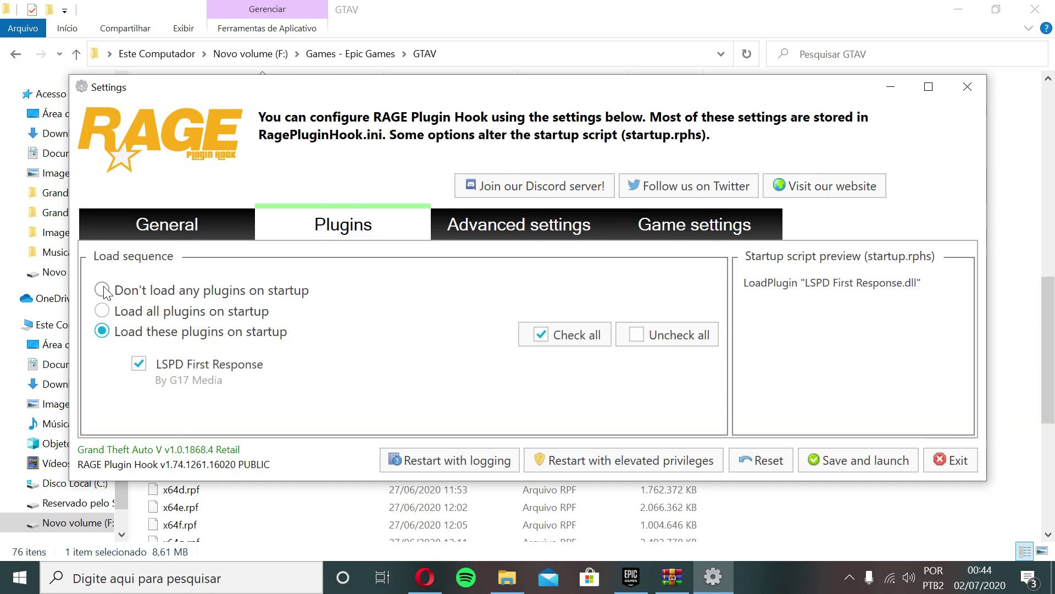
left_click(103, 291)
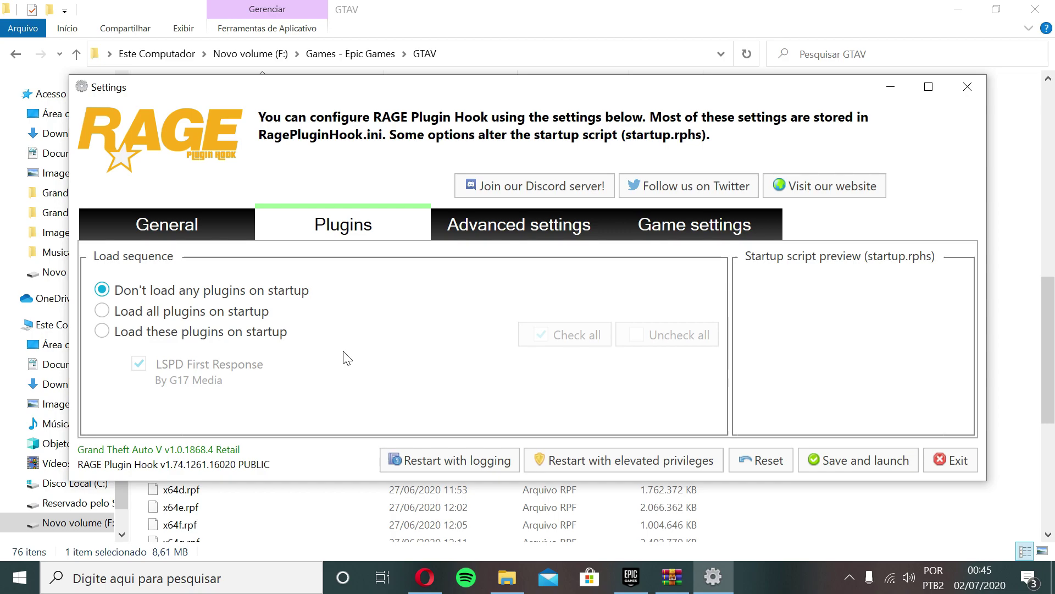
left_click(102, 312)
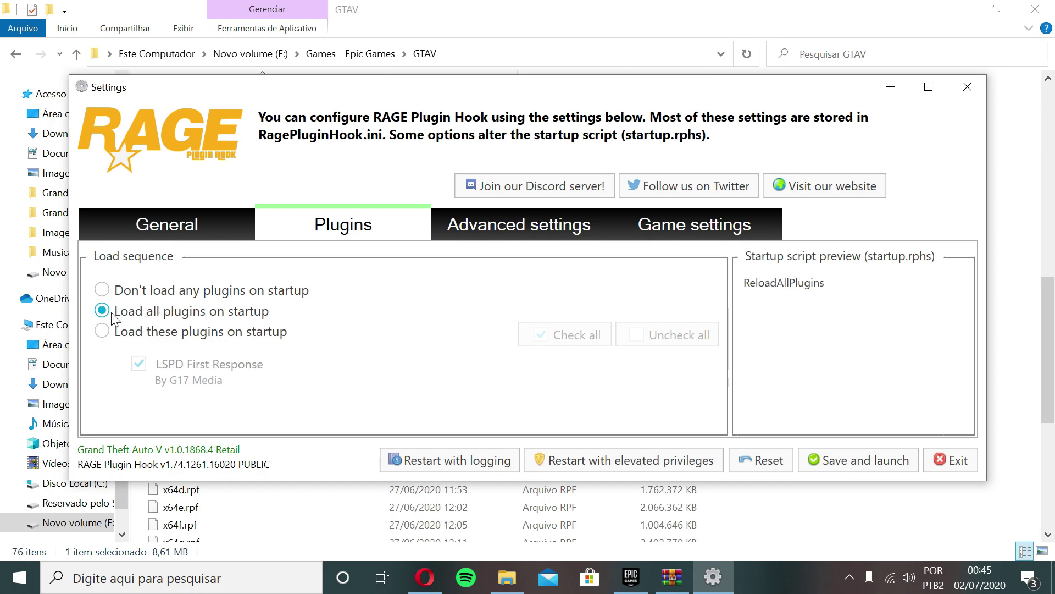
left_click(105, 330)
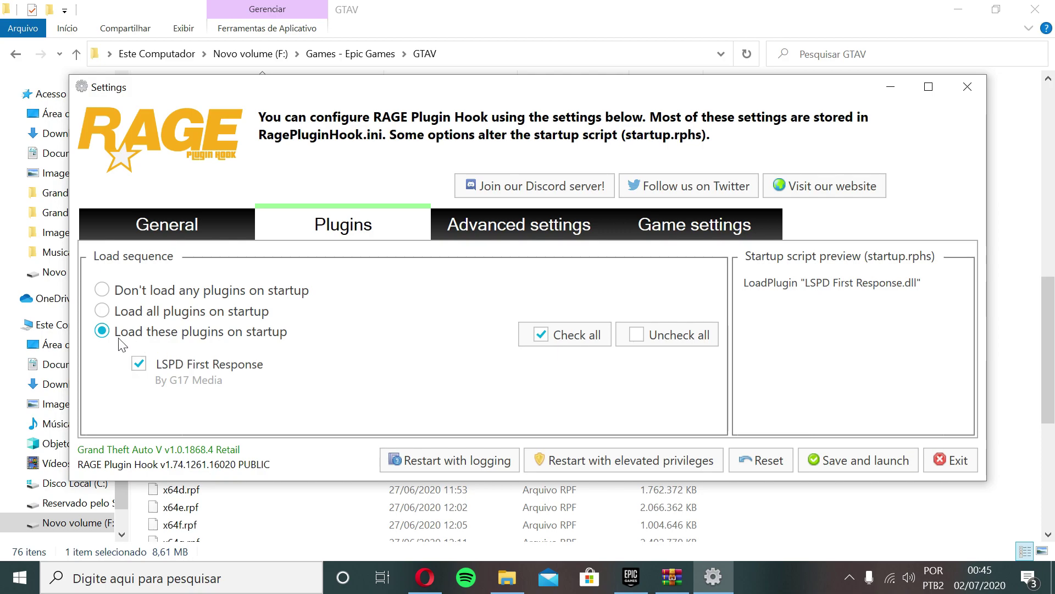
left_click(102, 311)
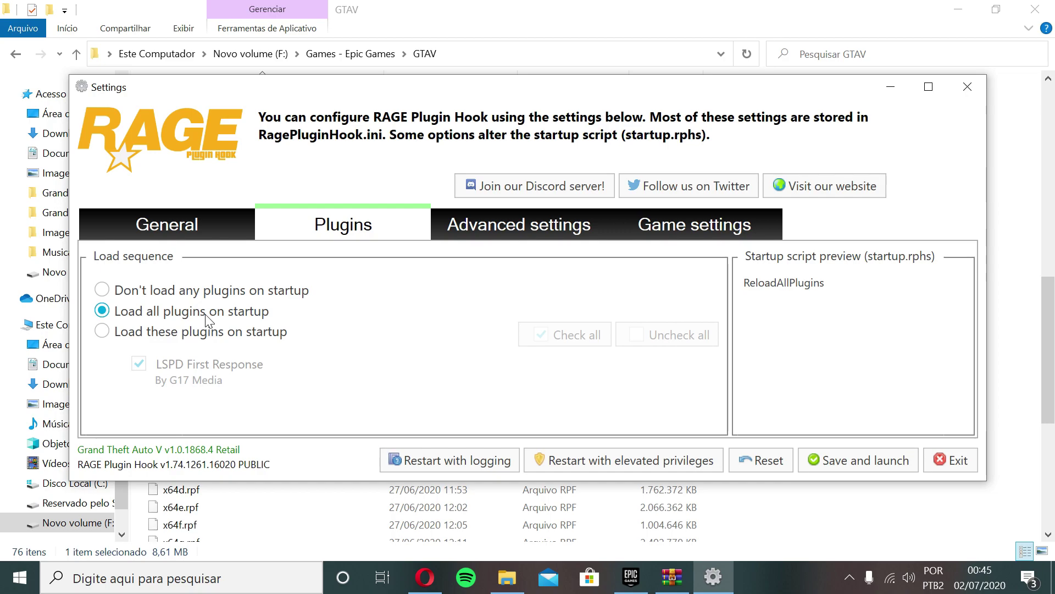
left_click(848, 459)
left_click(534, 443)
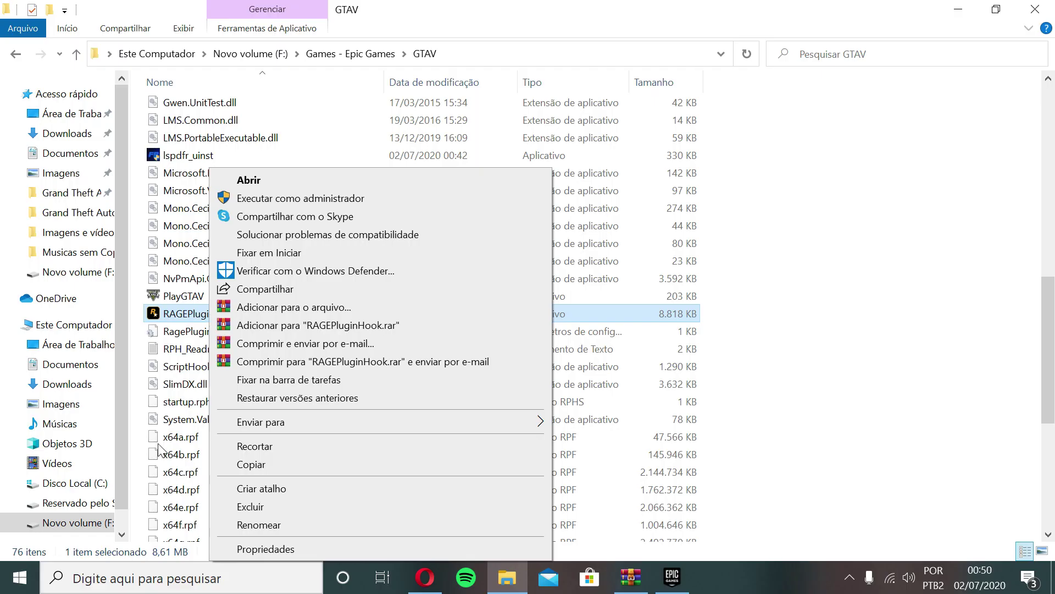
Run RAGEPluginHook as administrator, allow it to make changes to the device, and switch to the Epic Games Launcher.
left_click(280, 201)
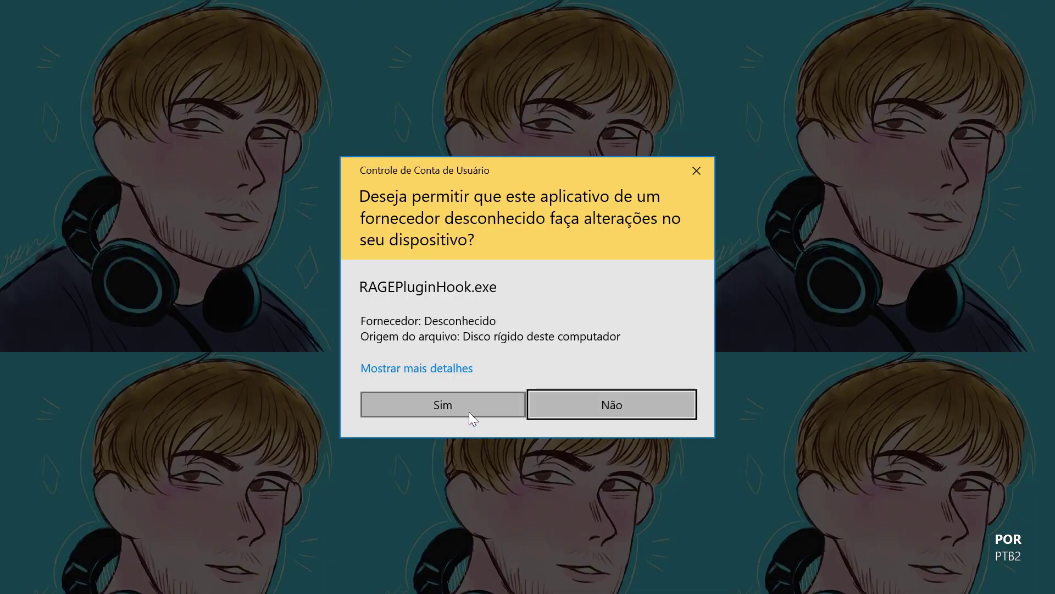
left_click(470, 415)
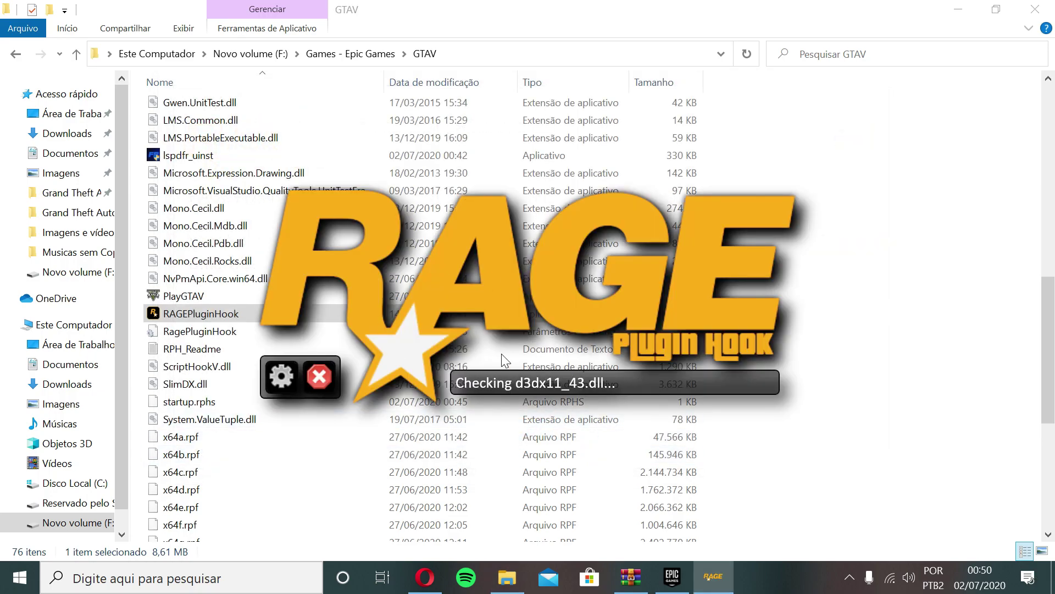
left_click(673, 578)
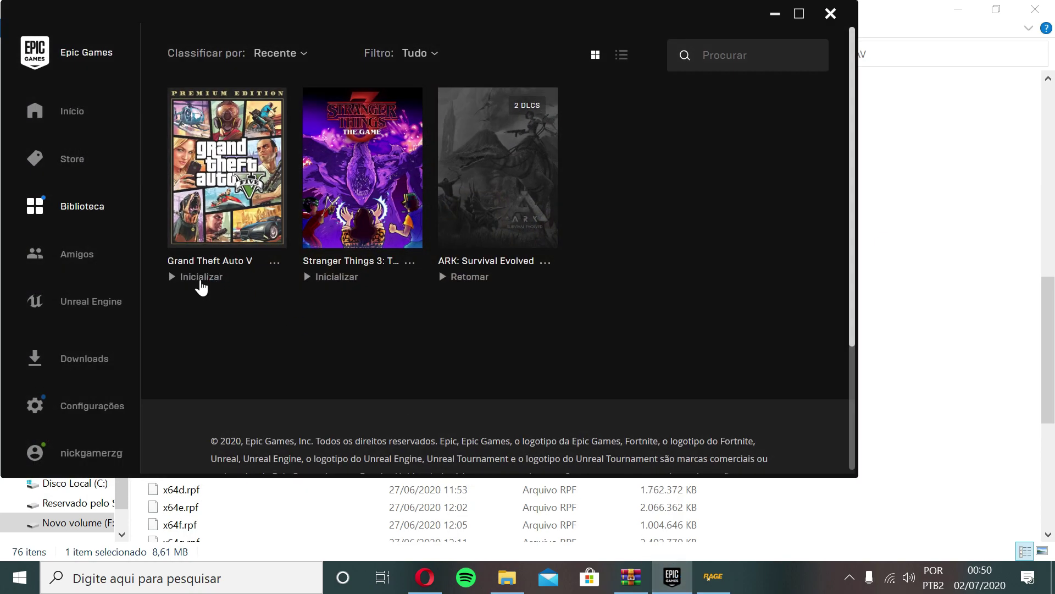
Start Grand Theft Auto V from the Epic Games library and allow Rockstar Games Installer to make changes to the device.
left_click(200, 278)
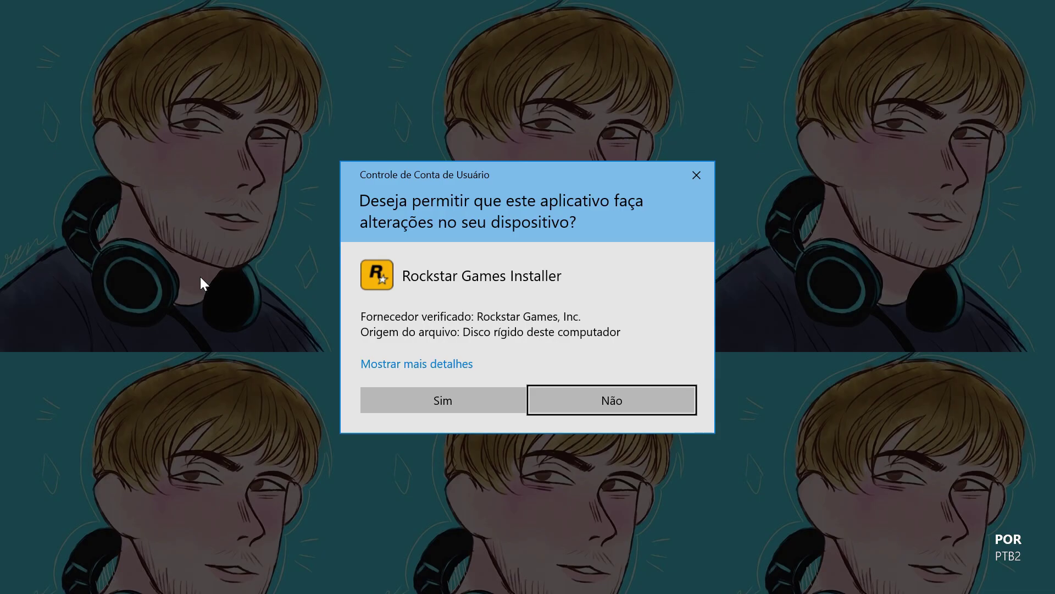
left_click(438, 399)
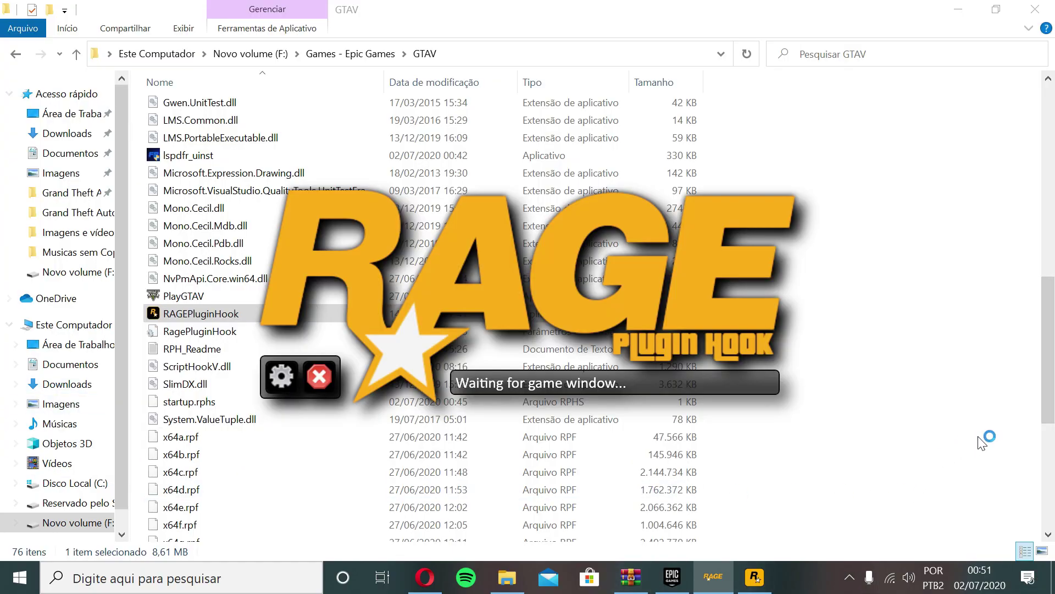
left_click(215, 313)
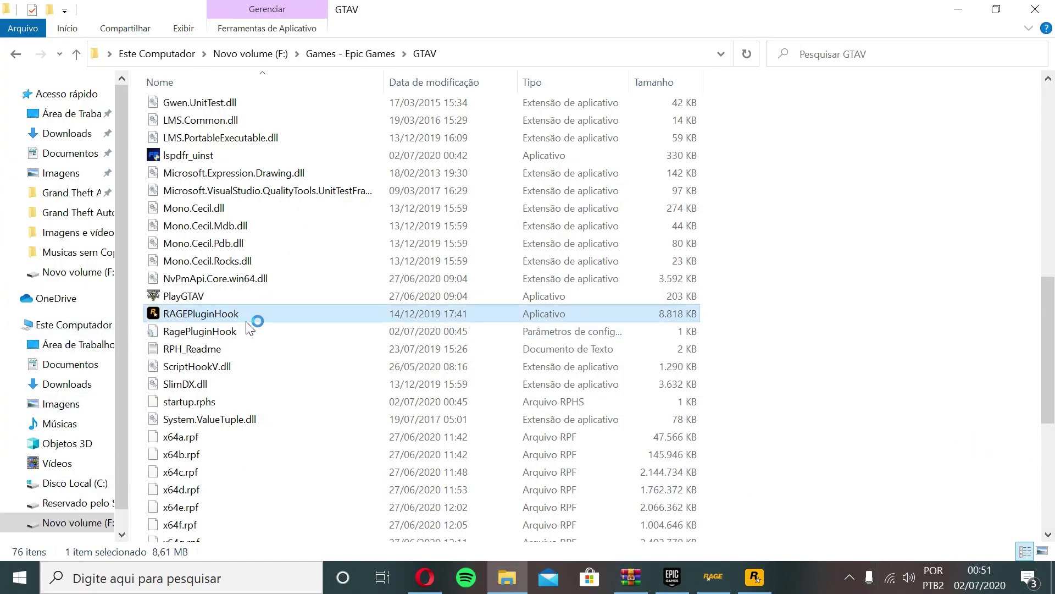
right_click(211, 323)
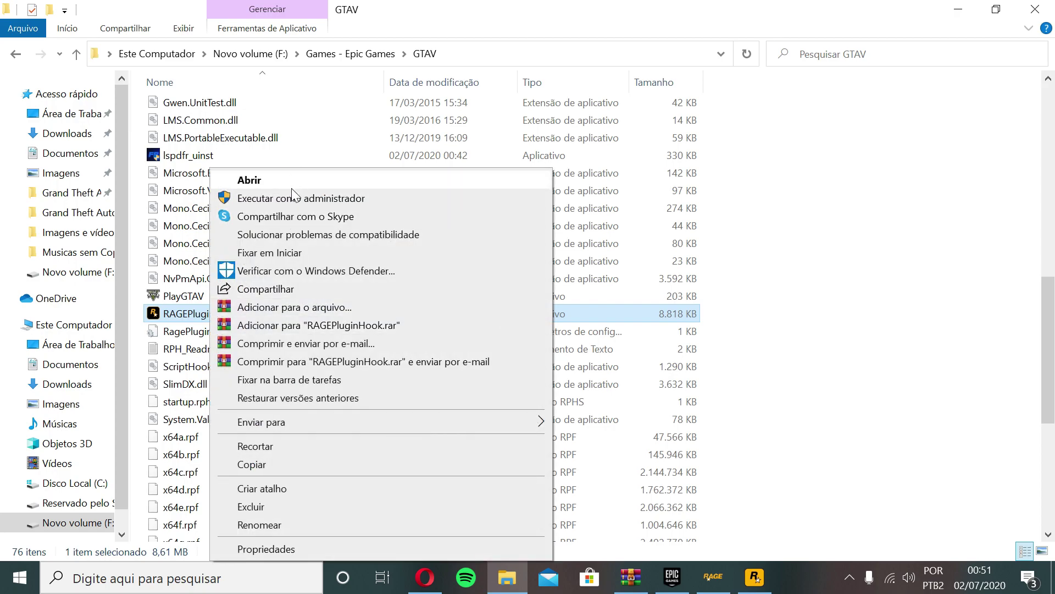
left_click(837, 345)
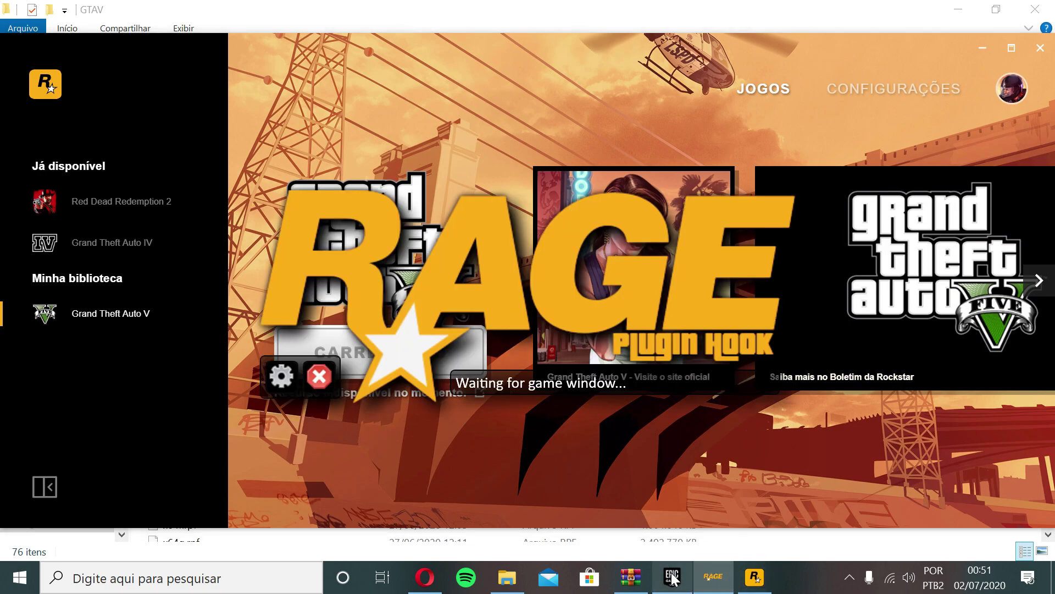
mouse_move(671, 577)
left_click(637, 450)
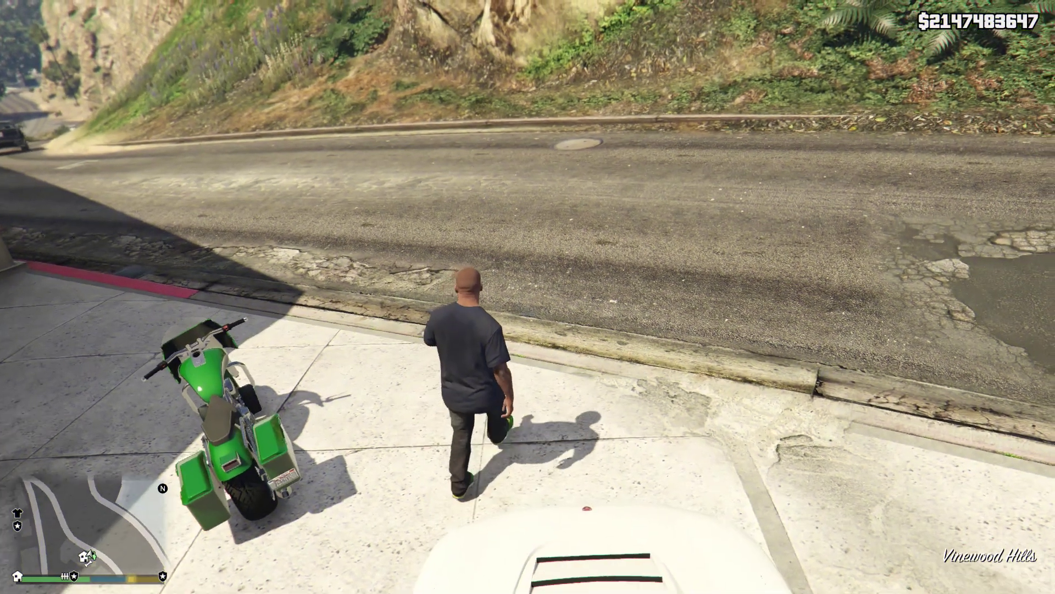
Mark the police station northeast of the player's position as the destination on the game map and return to the game.
key("w")
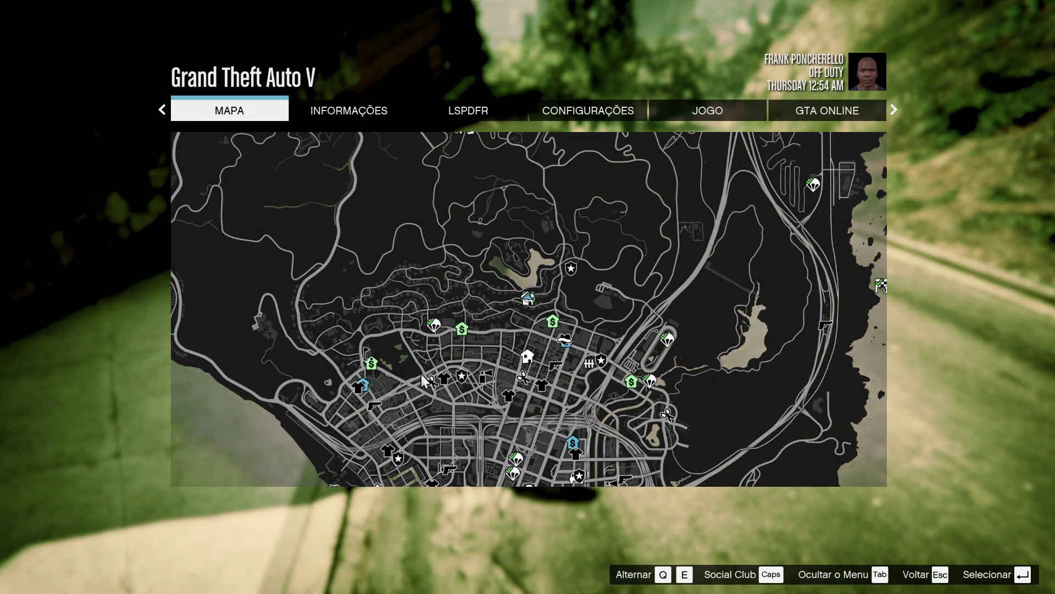
left_click(572, 272)
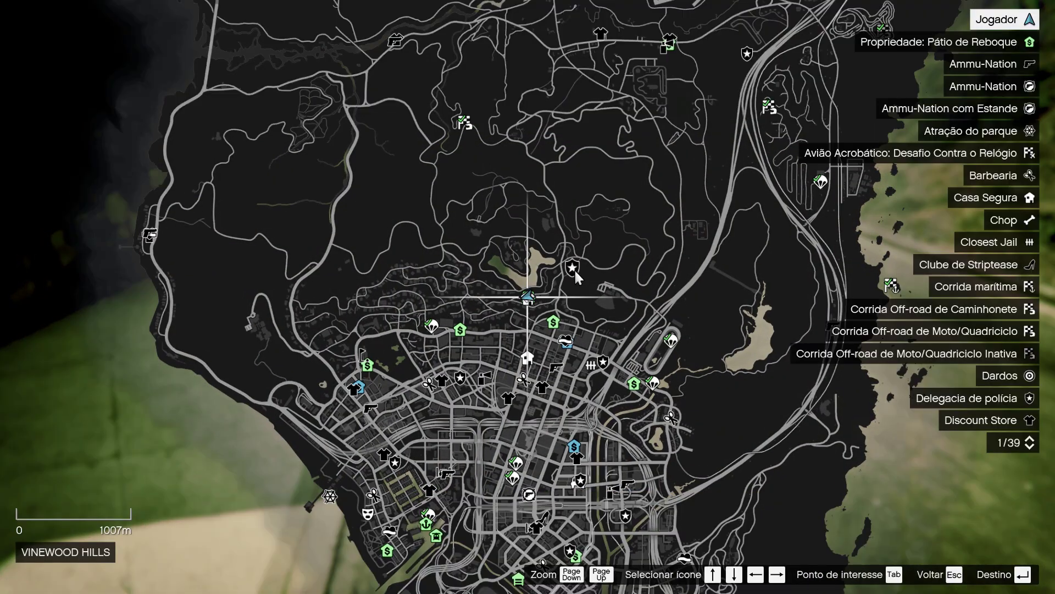
left_click(571, 270)
key("Escape")
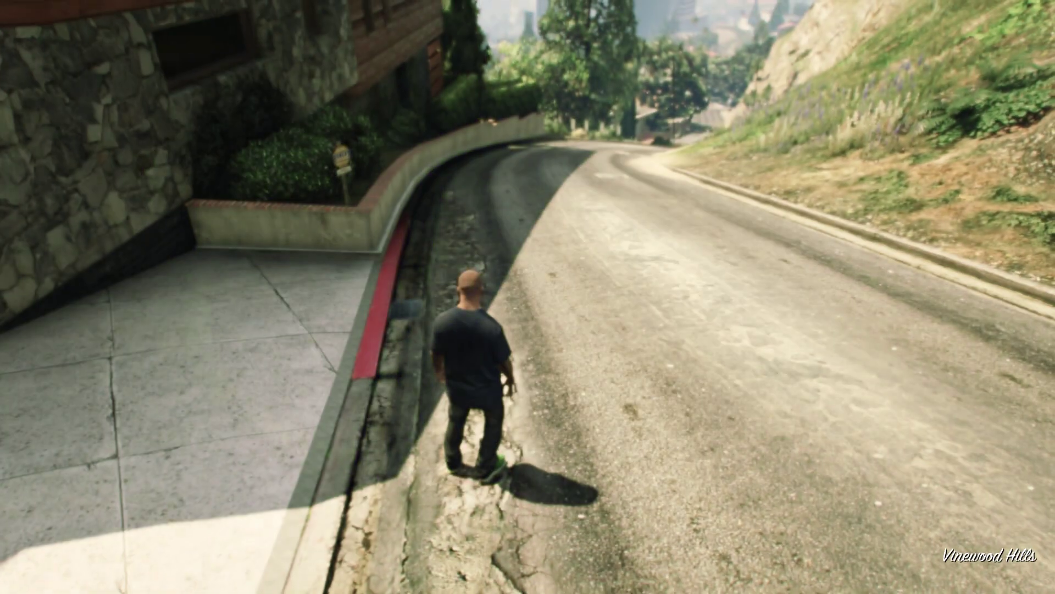
Mount the green motorcycle parked by the house and ride it to the marked police station off Baytree Canyon Road.
key("w")
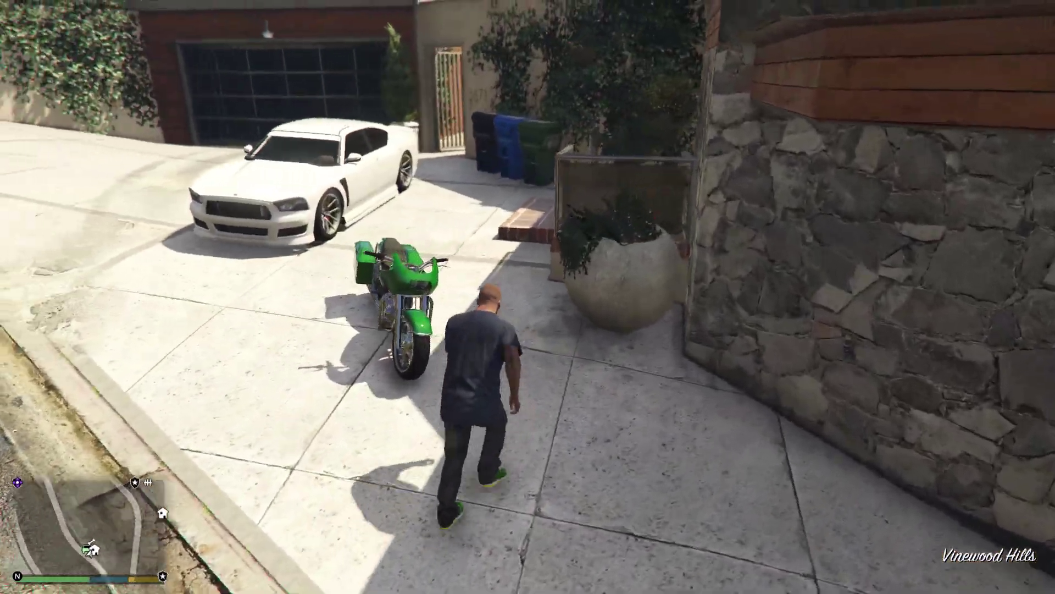
key("f")
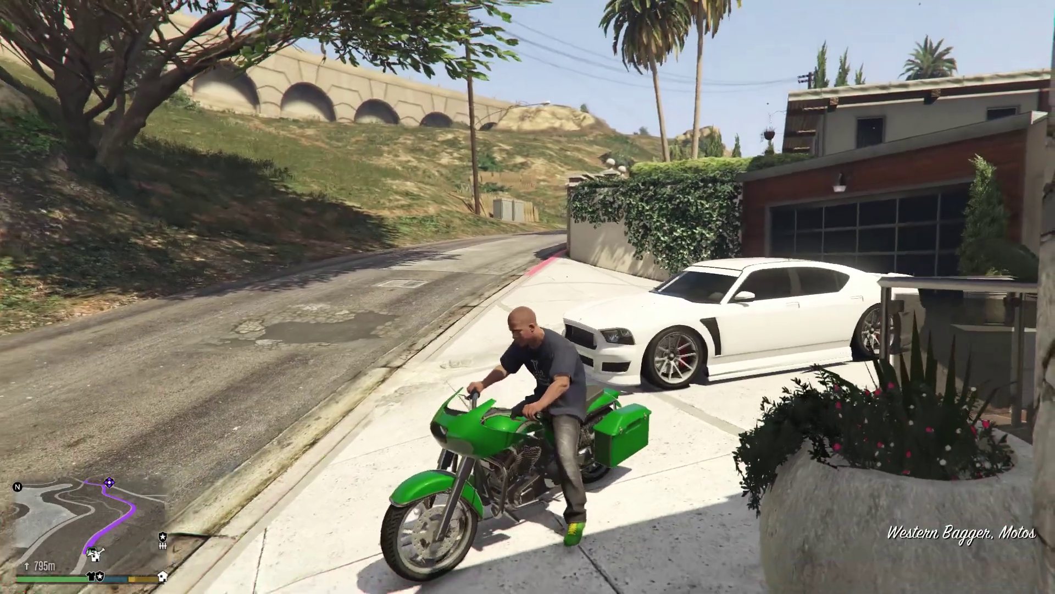
key("w")
key("a")
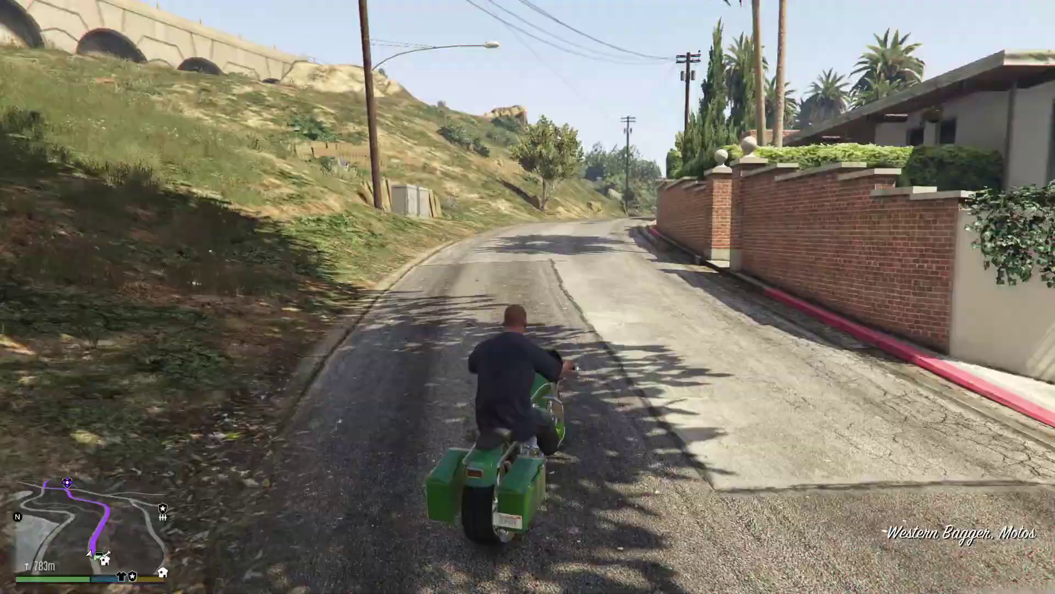
key("w")
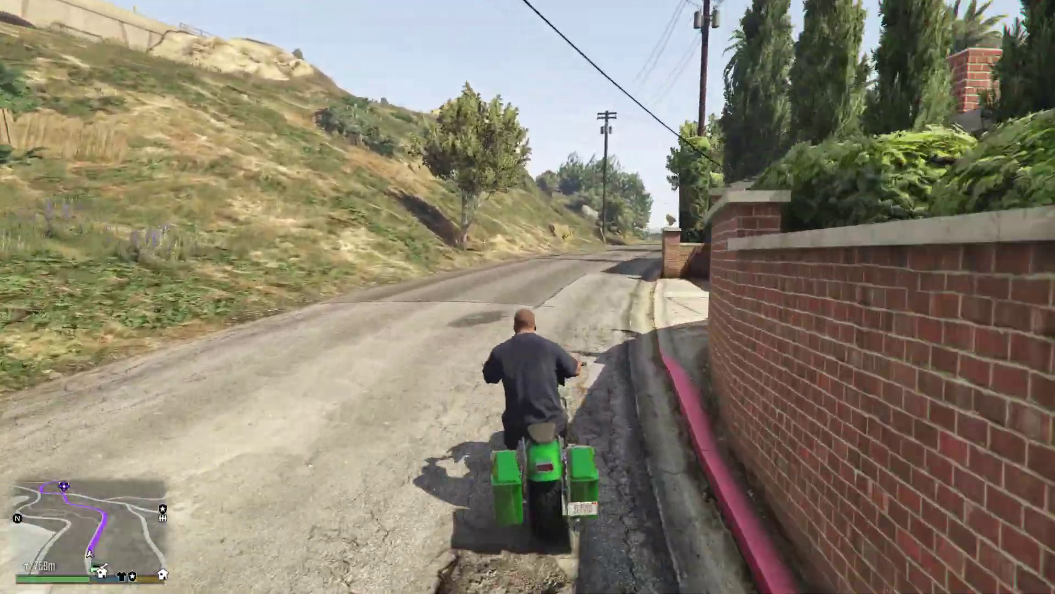
key("w")
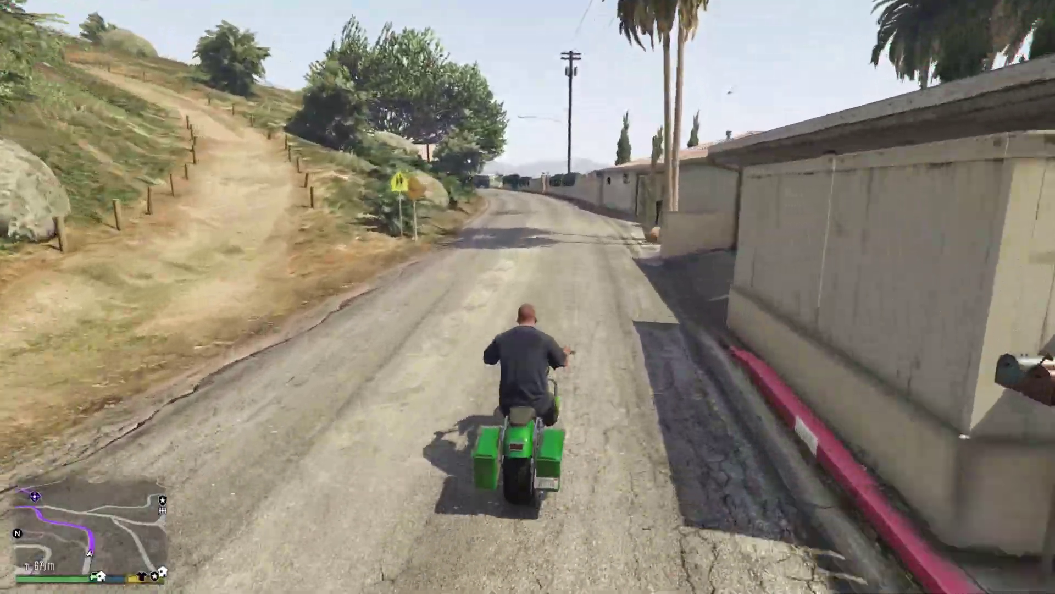
key("w")
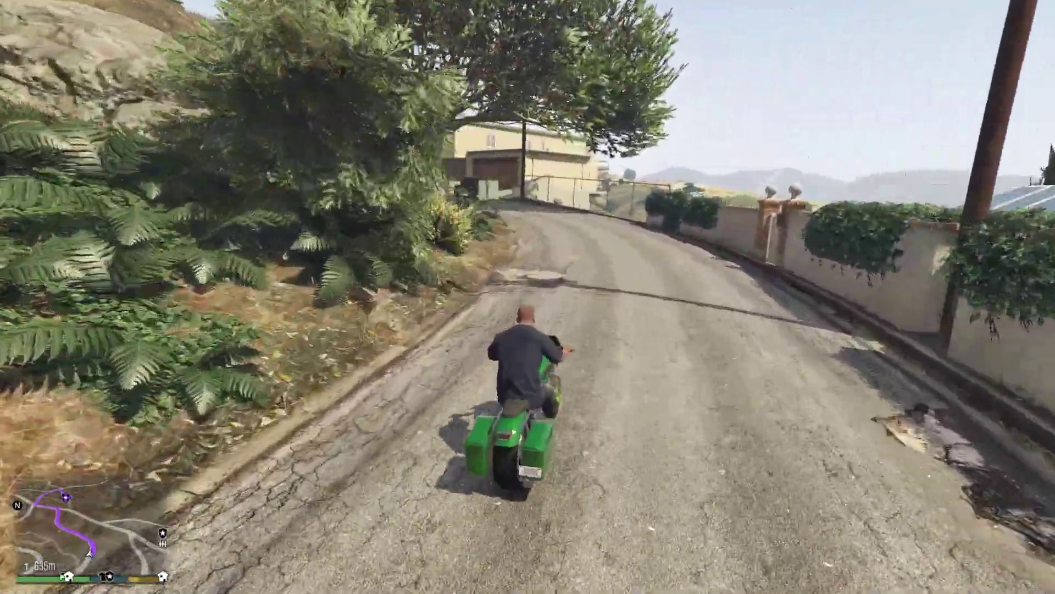
key("w")
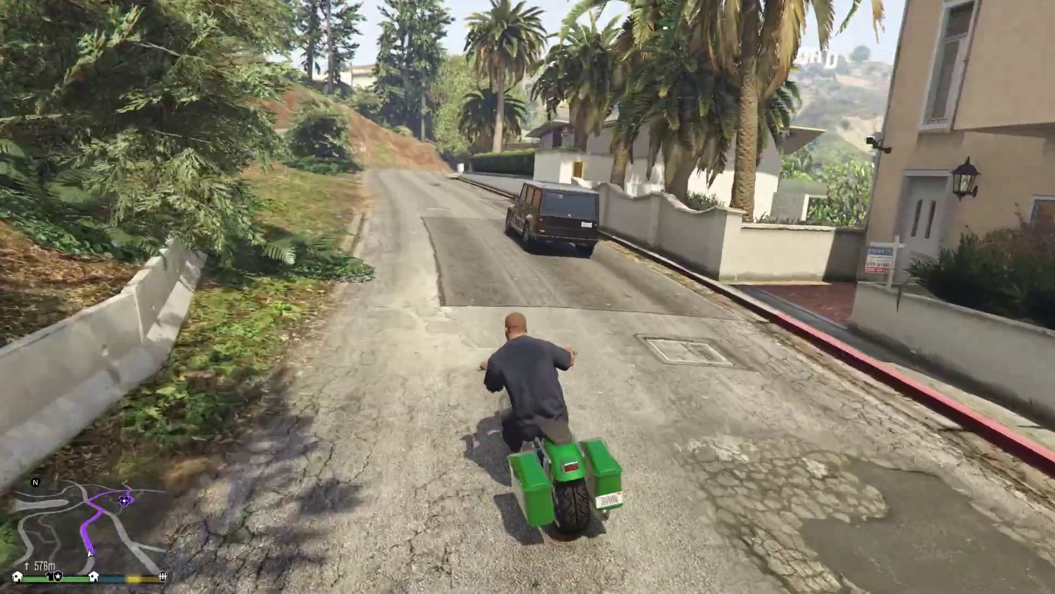
key("F4")
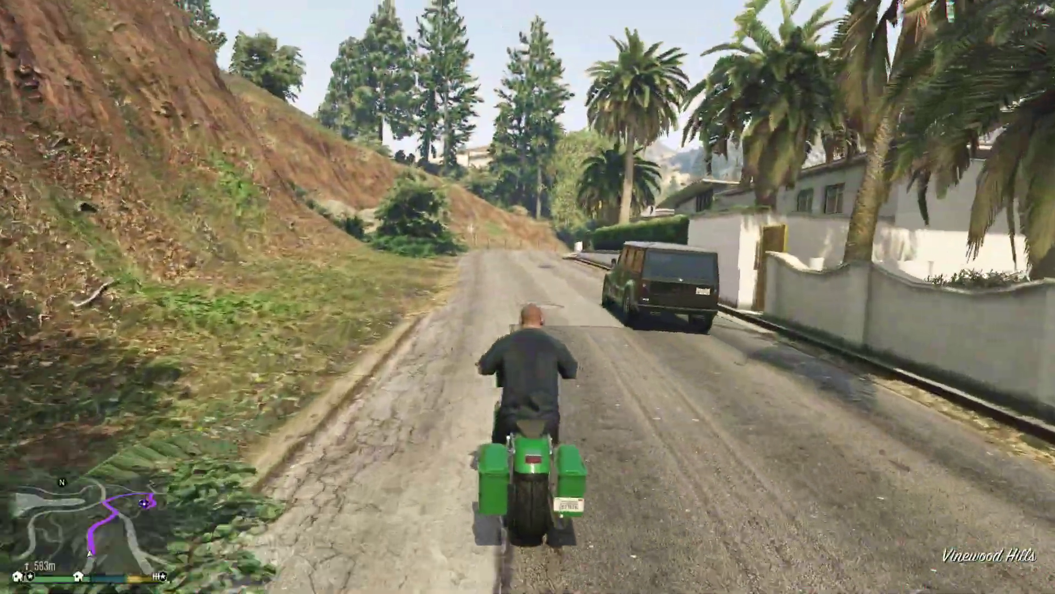
key("w")
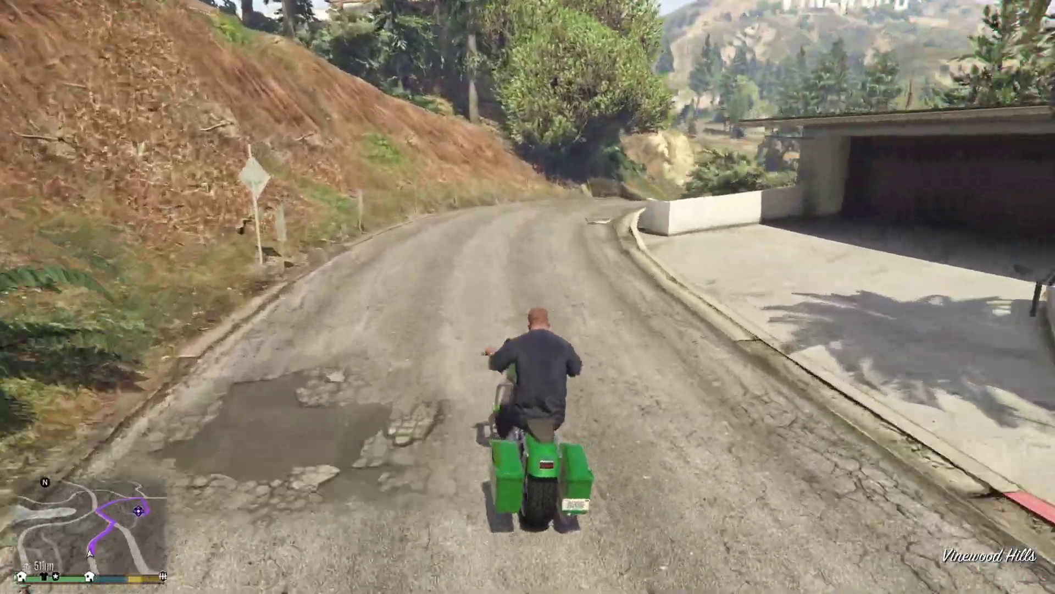
key("w")
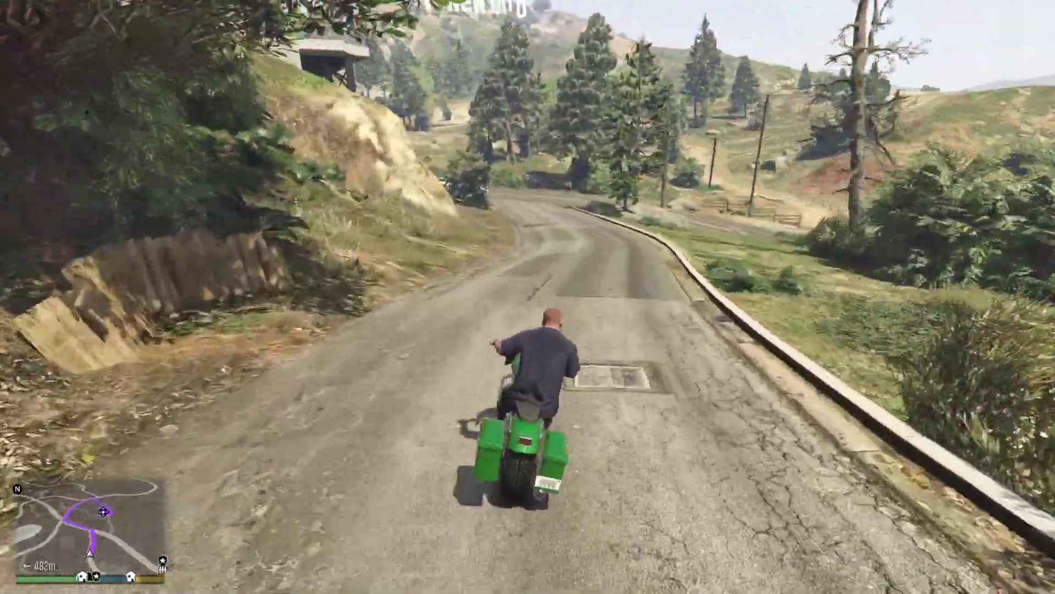
key("w")
key("d")
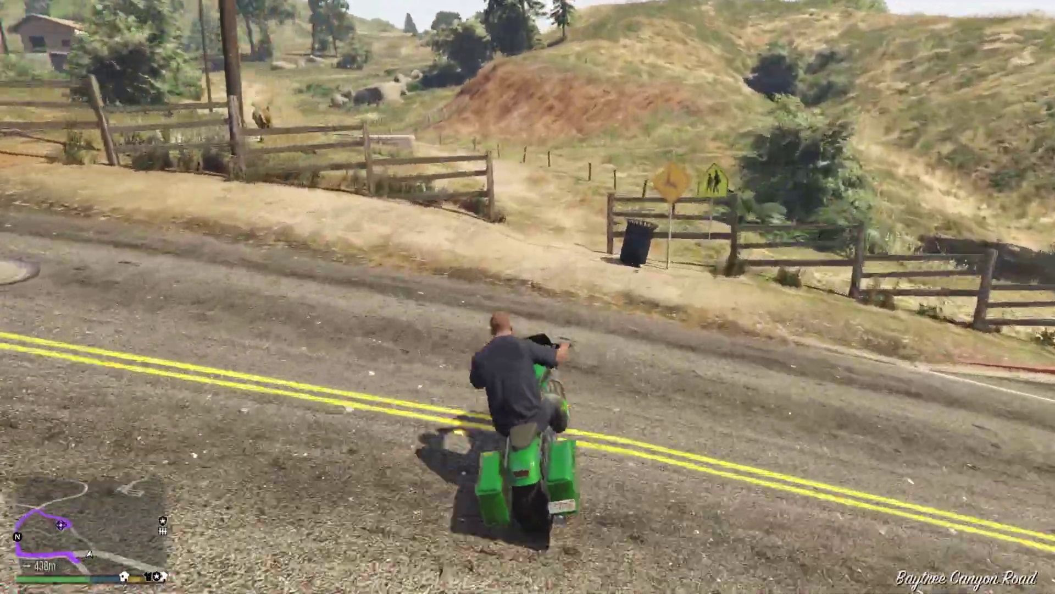
key("w")
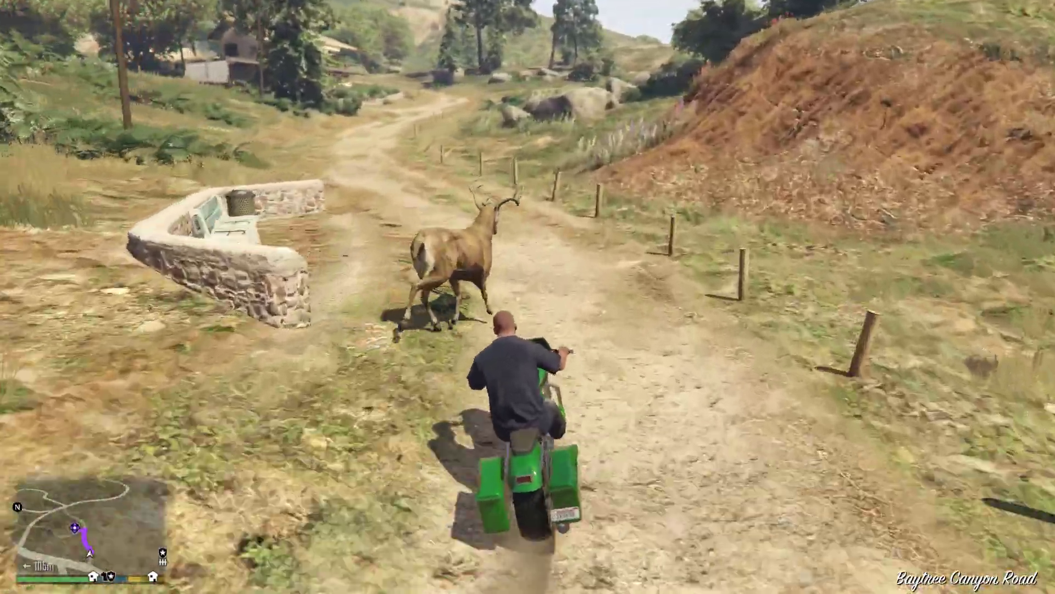
key("w")
key("a")
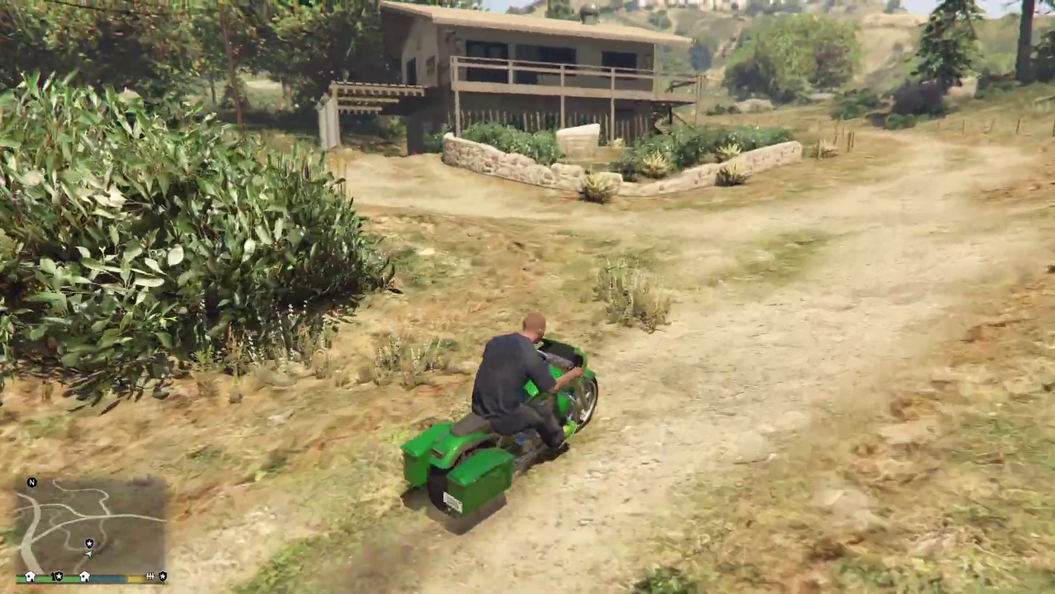